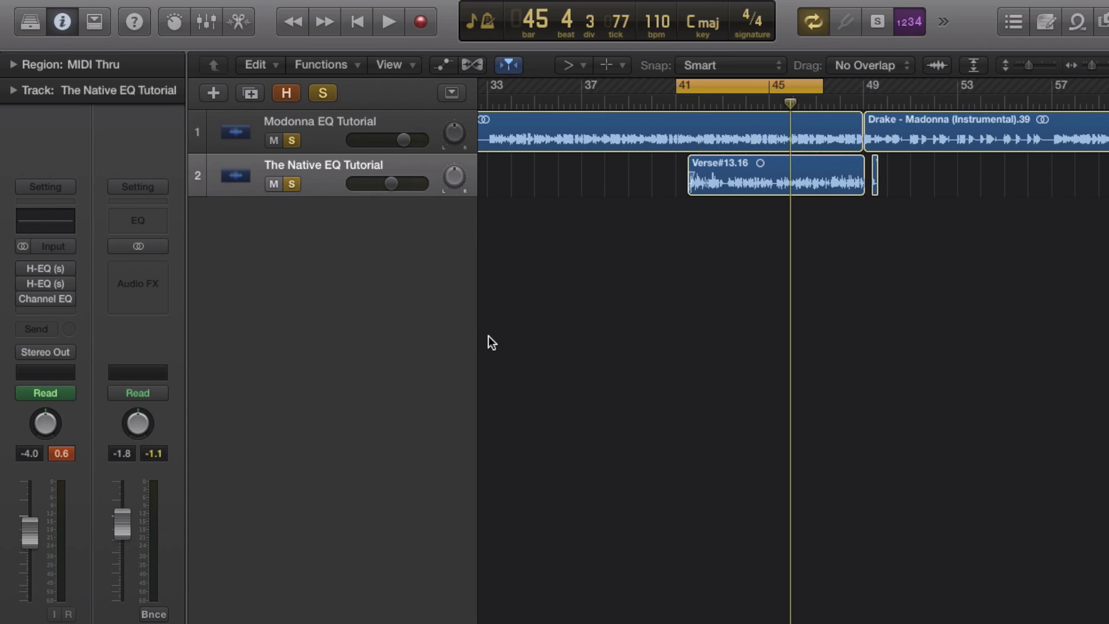
- Mute the instrumental on track 1 and replay the verse to hear the vocal alone
key("space")
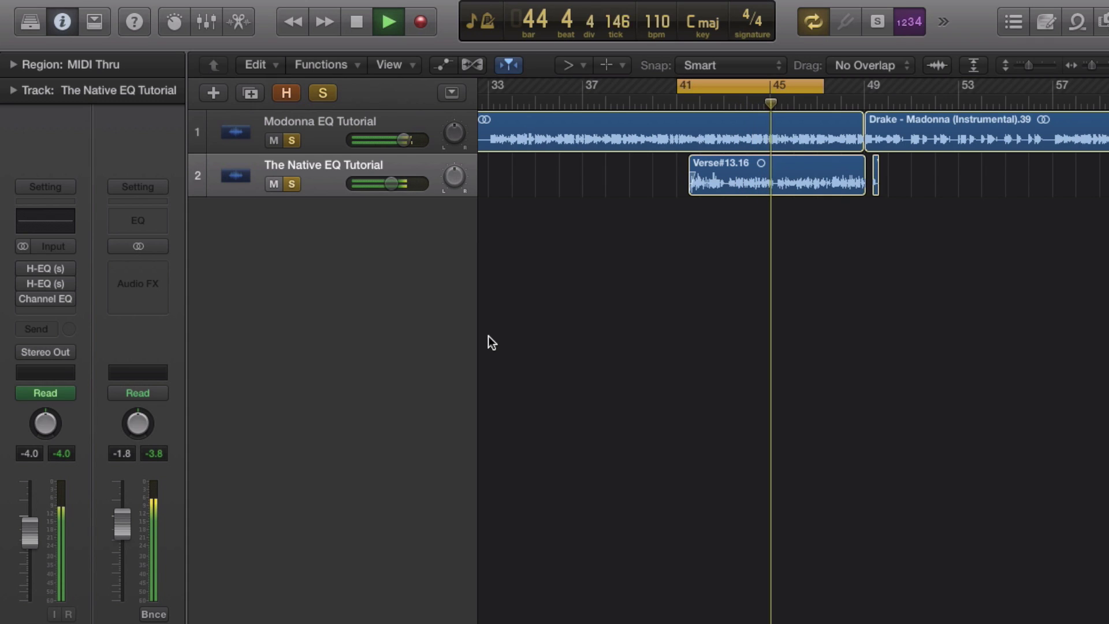
key("space")
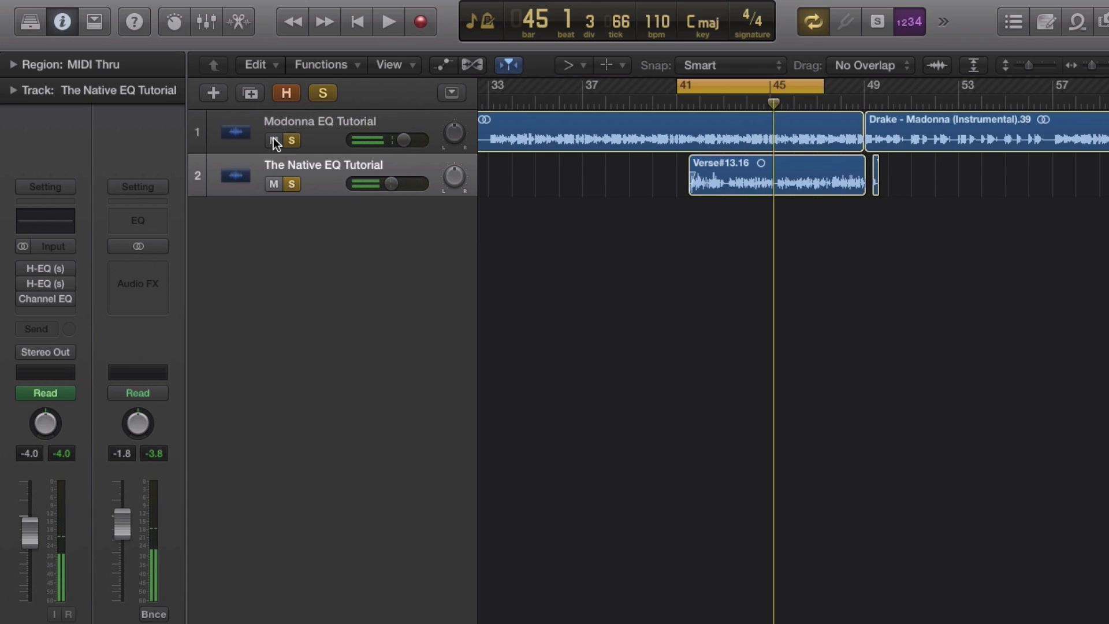
left_click(274, 140)
key("space")
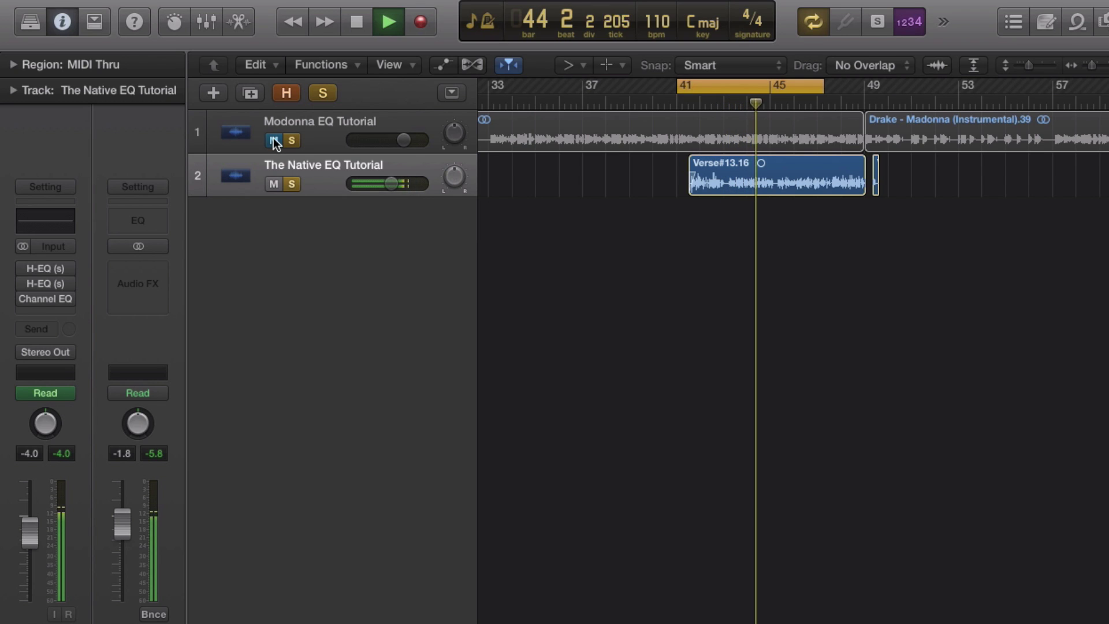
key("space")
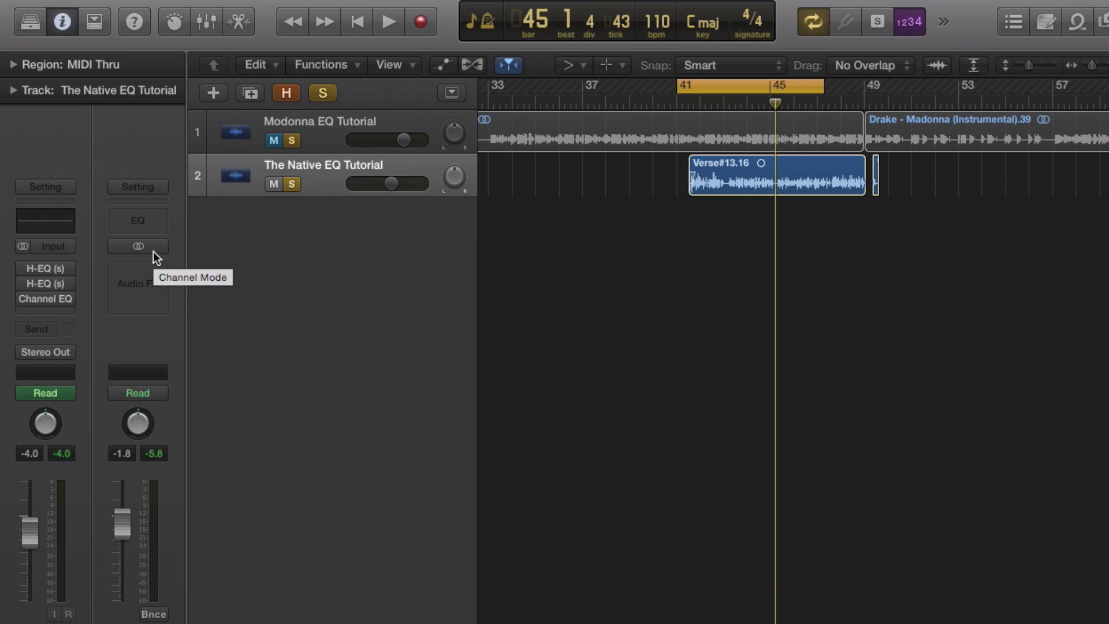
left_click(46, 268)
- Enable the H-EQ high-pass band, compare it with Channel EQ, and raise it from 116 to 1040 Hz
left_click(47, 298)
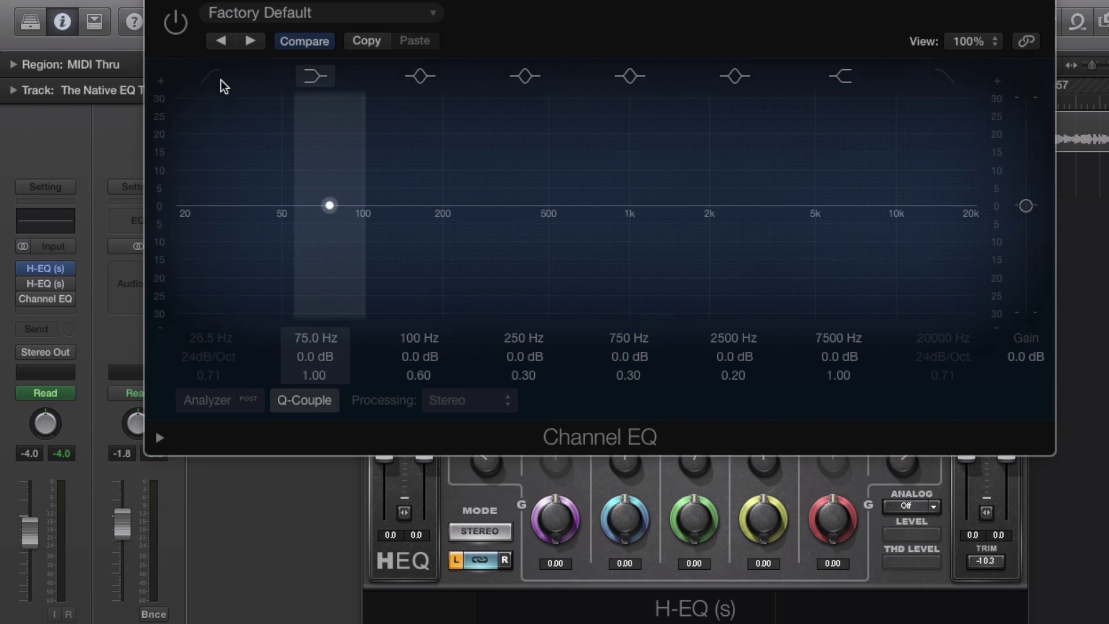
key("super+w")
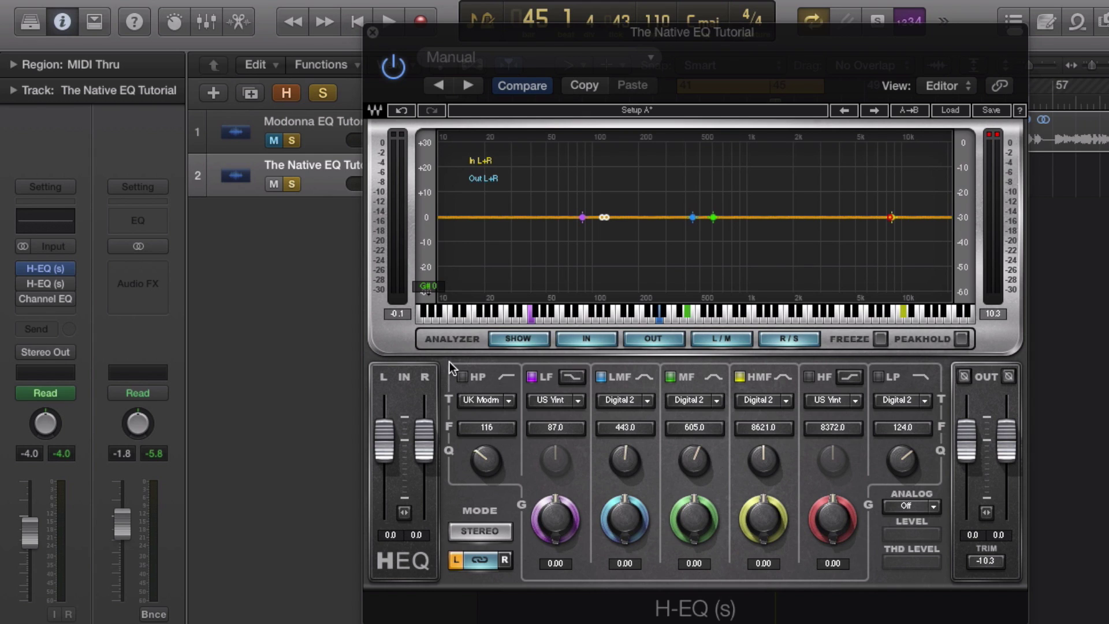
left_click(463, 376)
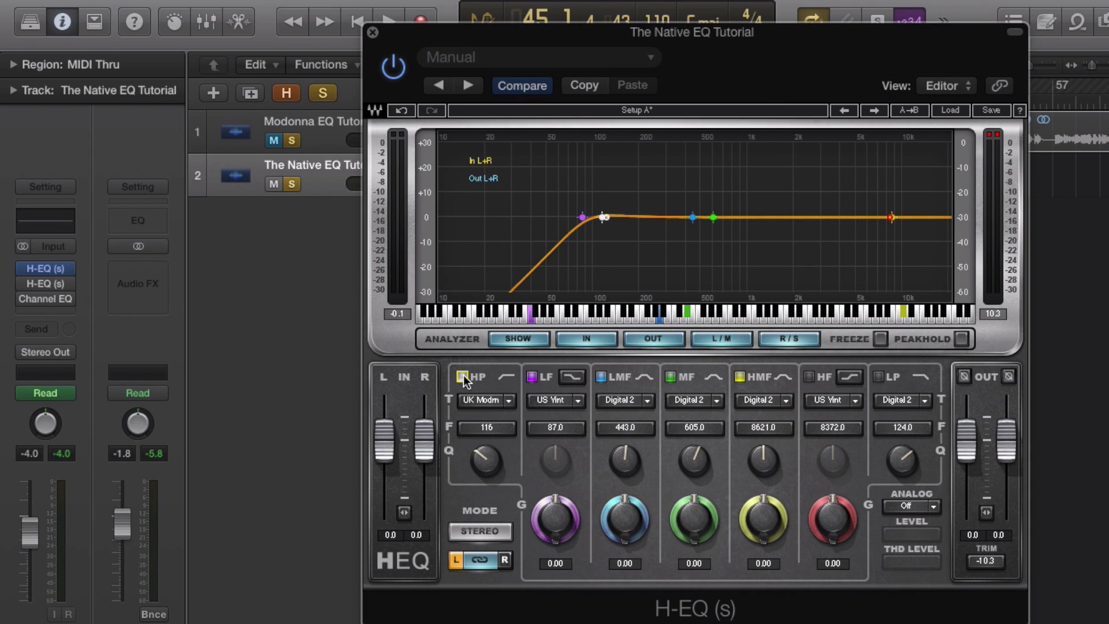
left_click(50, 302)
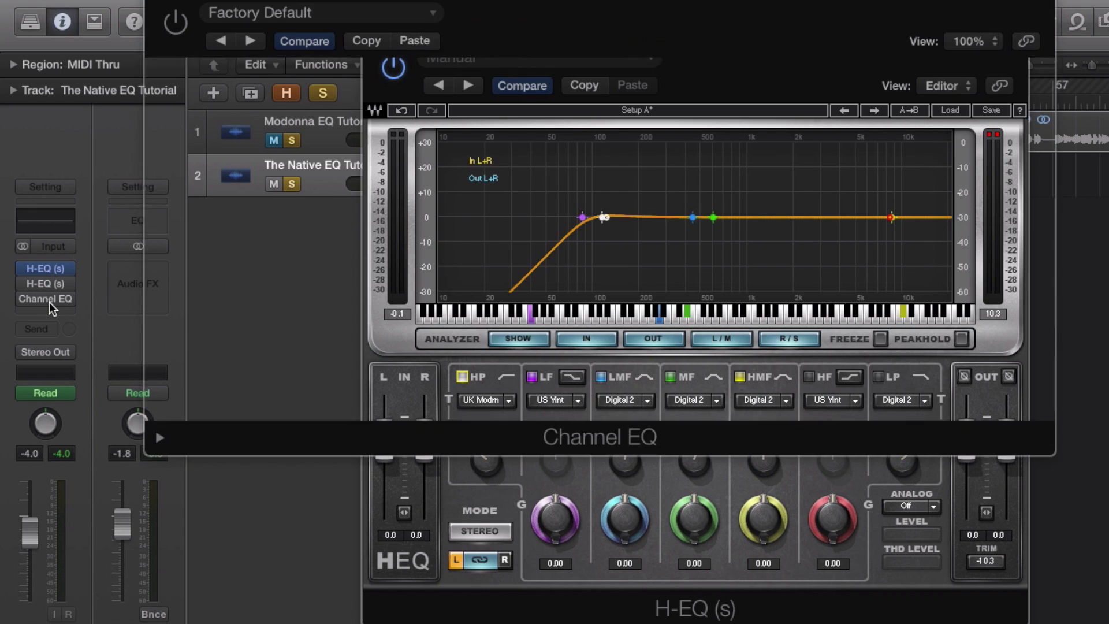
left_click(208, 80)
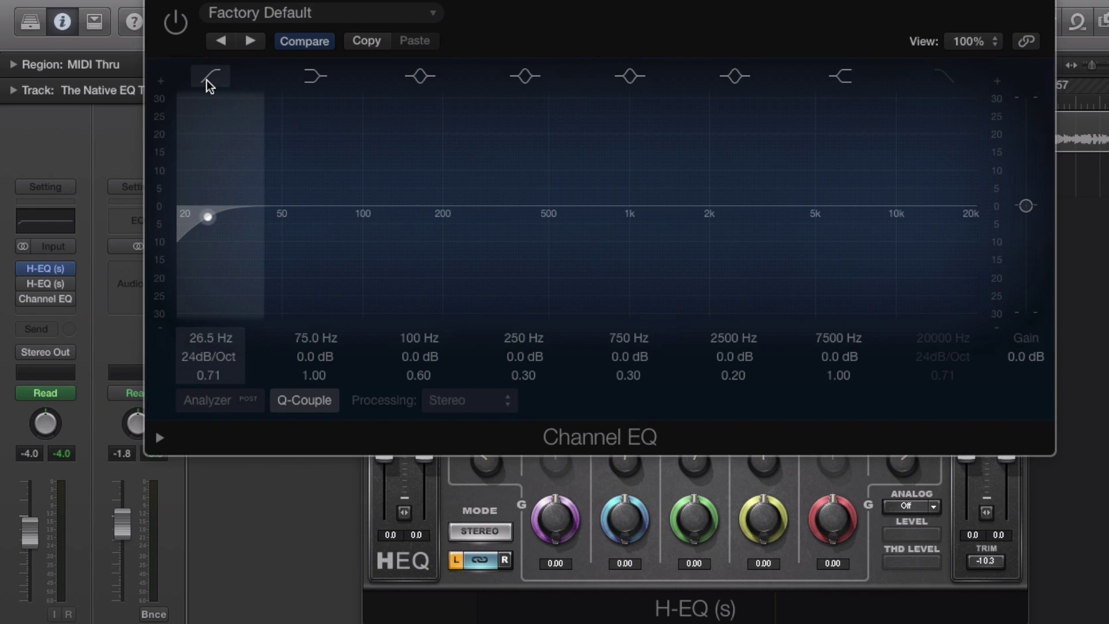
left_click(208, 80)
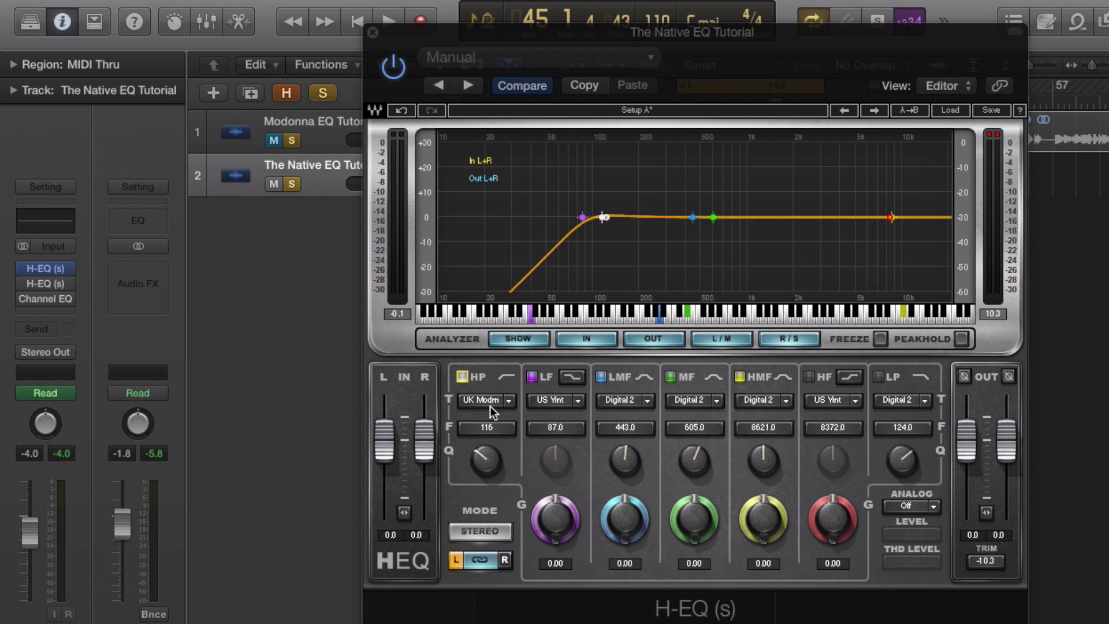
left_click_drag(487, 427, 487, 381)
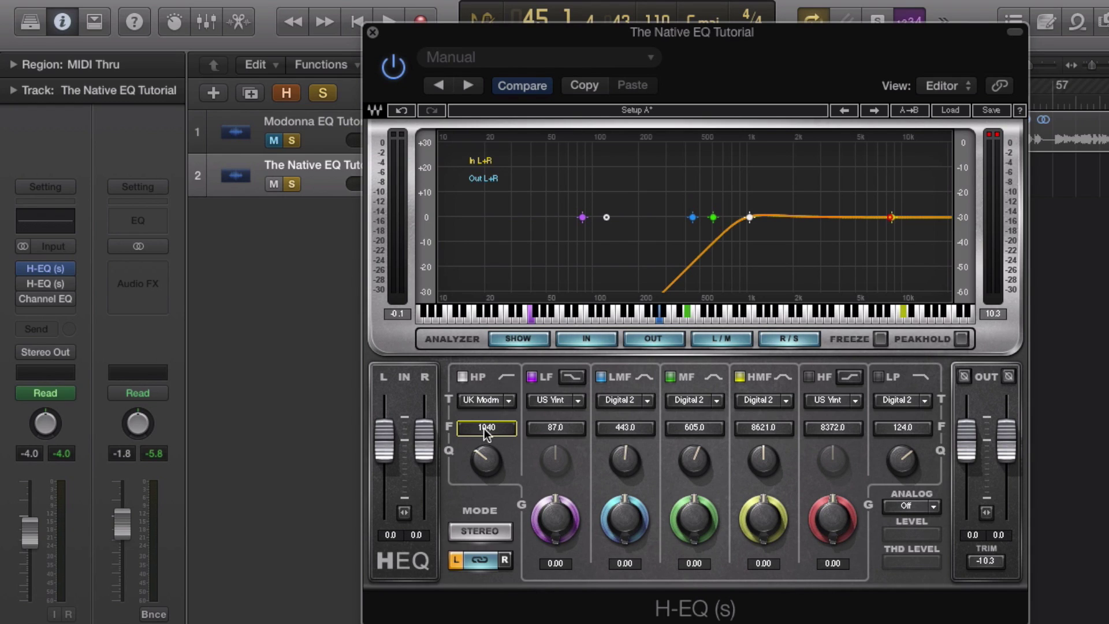
- While the vocal plays, bring the high-pass down through 934 Hz to 117 Hz, then close H-EQ
key("space")
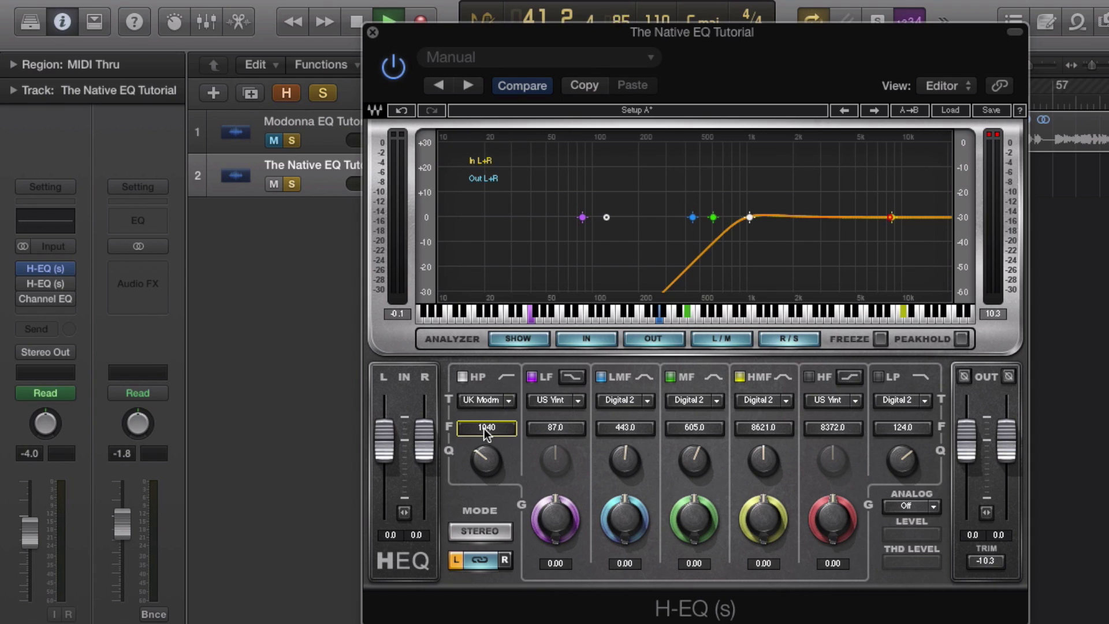
left_click_drag(484, 429, 484, 472)
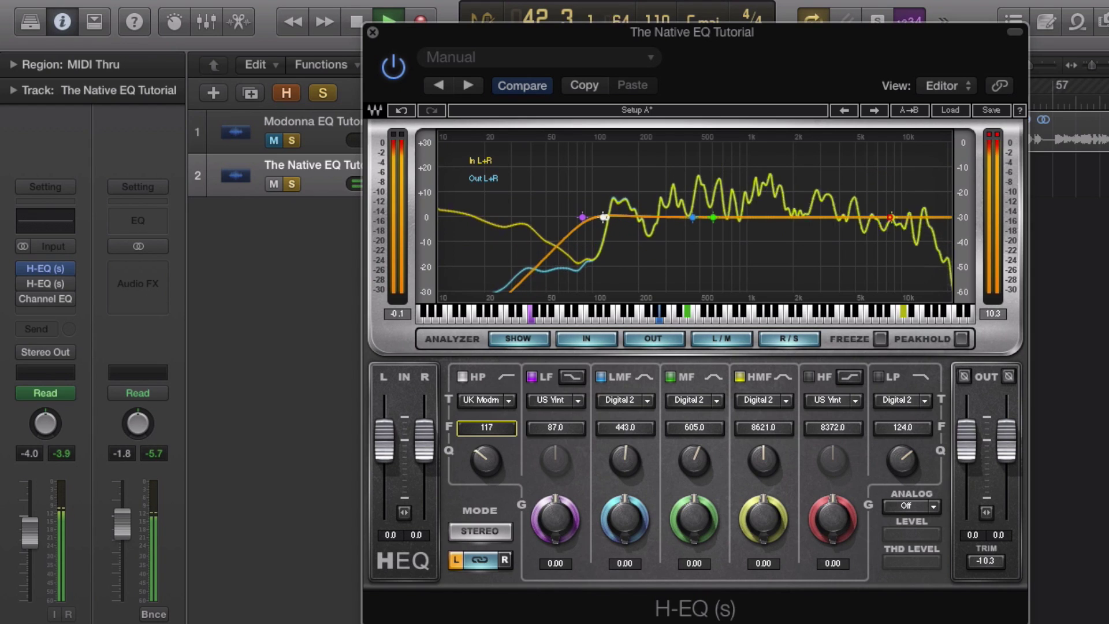
key("space")
left_click_drag(485, 438, 485, 433)
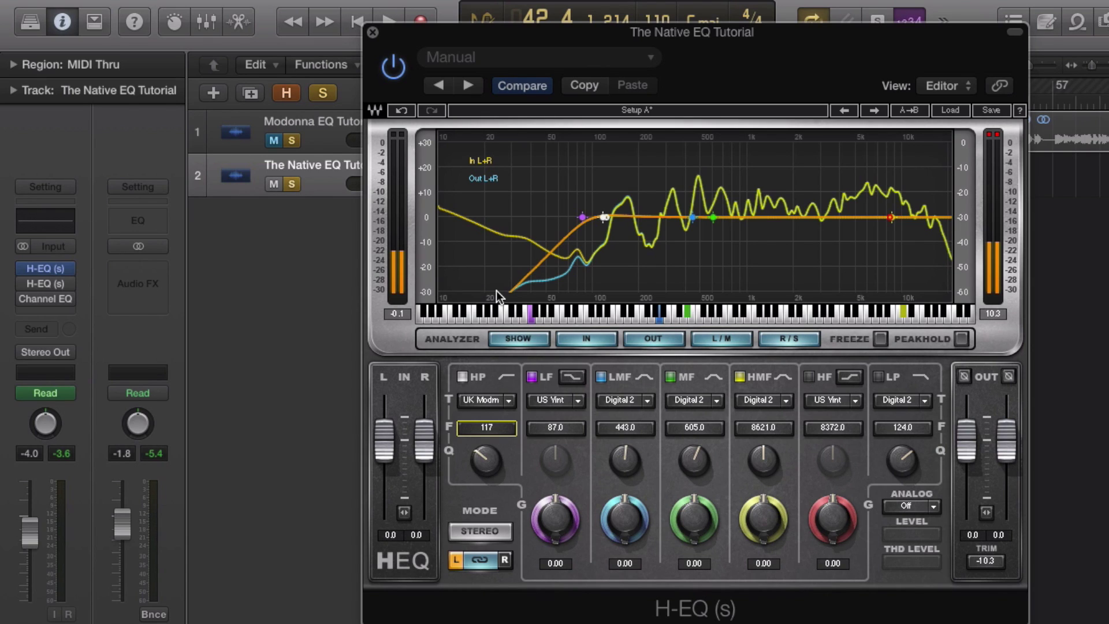
left_click(373, 33)
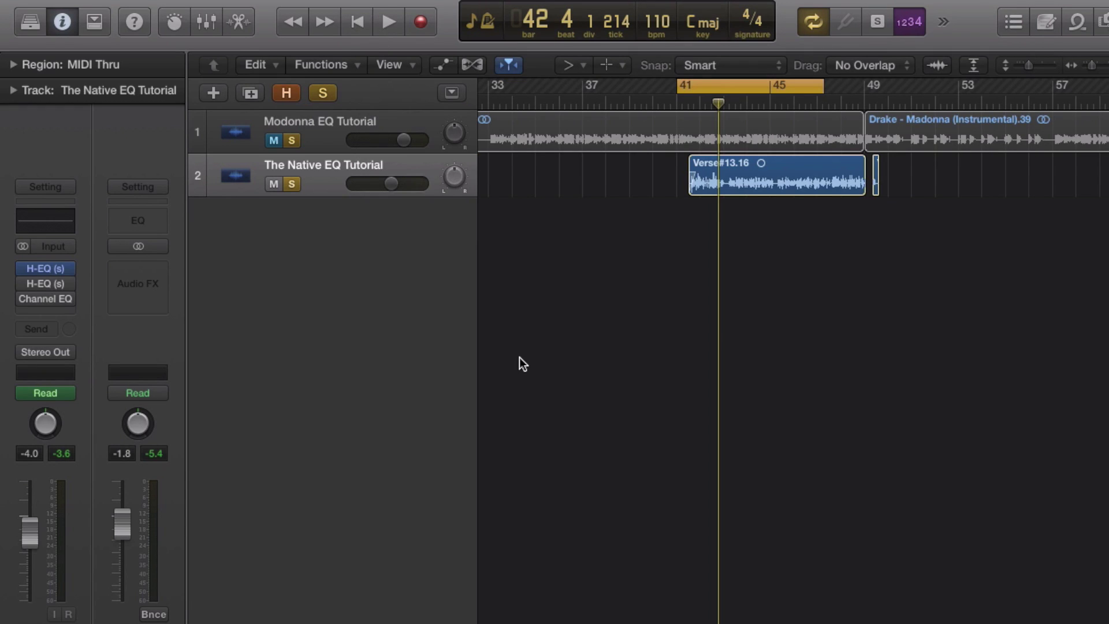
- Duplicate the vocal verse onto two new tracks, Audio 3 and Audio 4, and unmute them
mouse_move(26, 268)
key("ctrl+super+u")
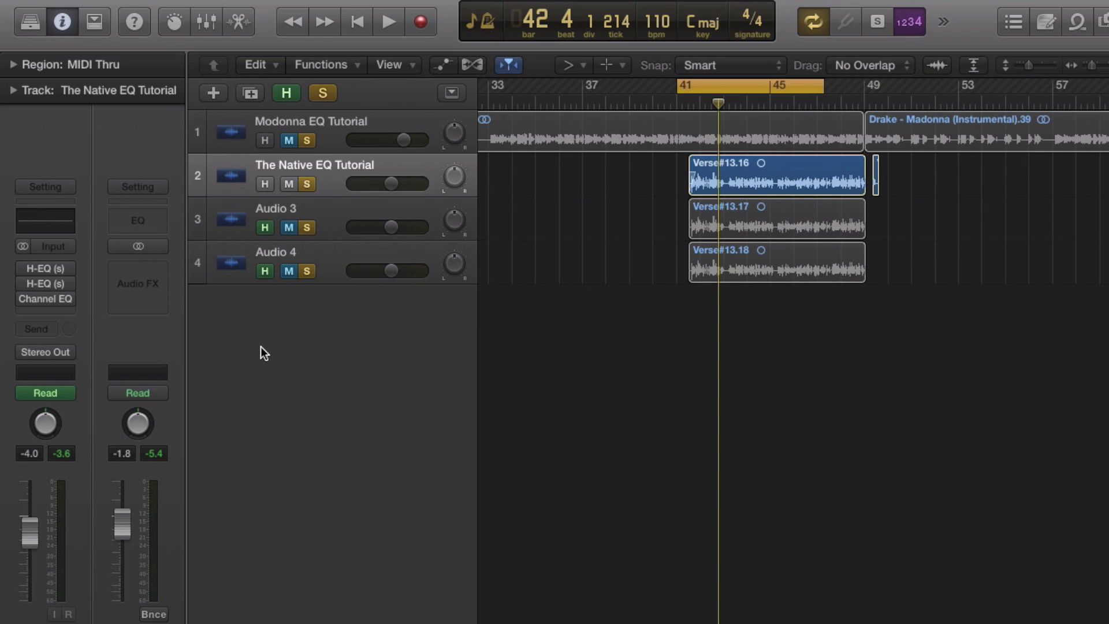
left_click(289, 227)
left_click(289, 271)
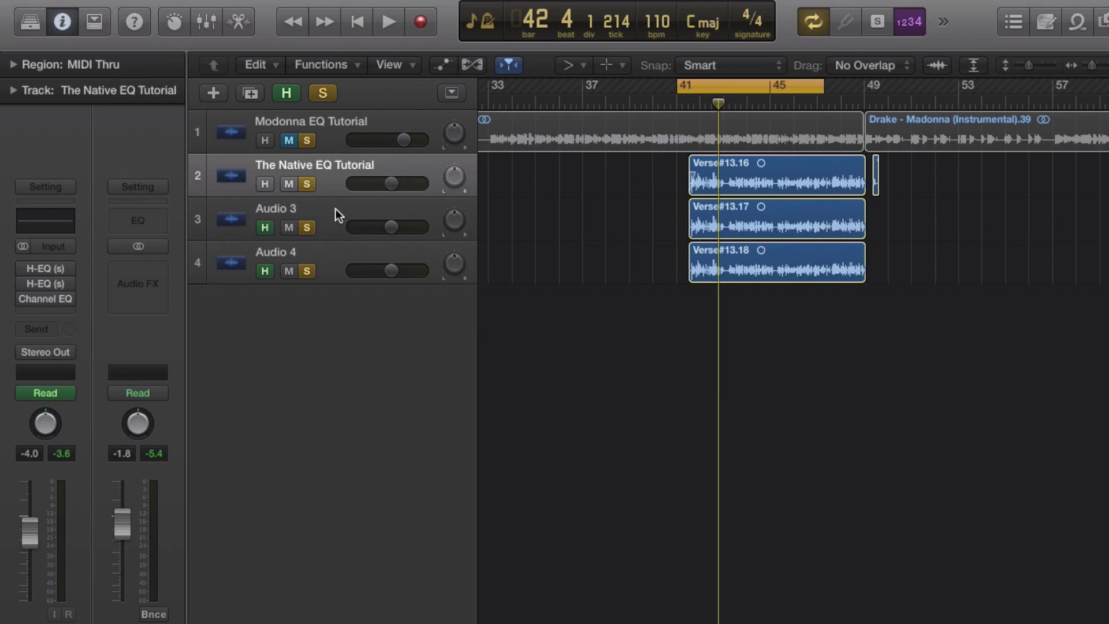
- Select the vocal track, audition the verse, then mute Audio 3 and Audio 4
left_click(295, 199)
left_click(346, 174)
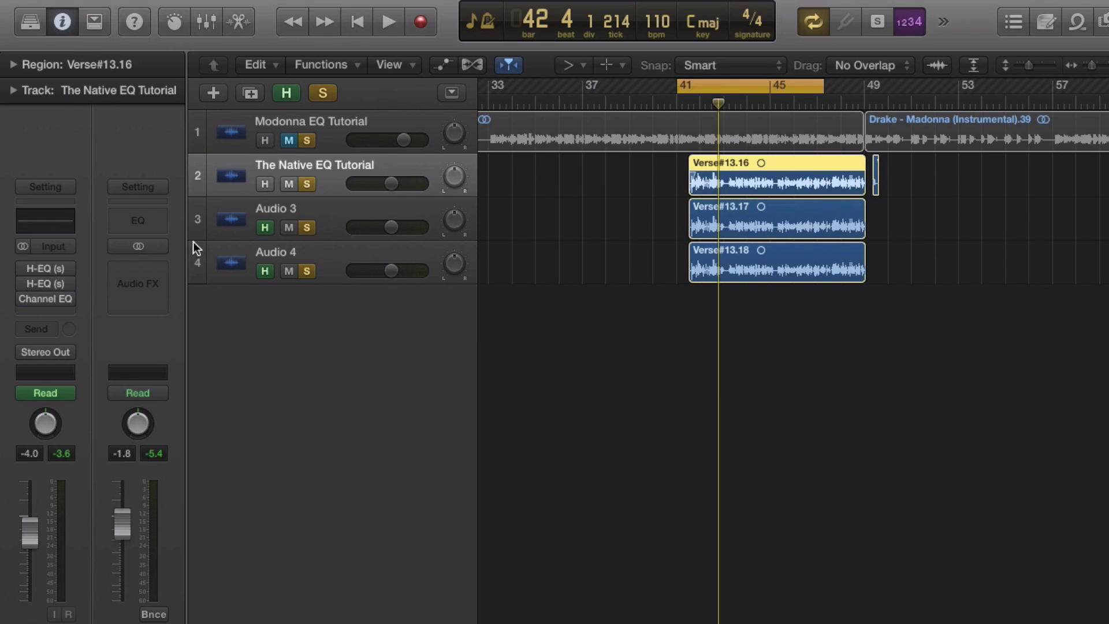
left_click(27, 283)
key("space")
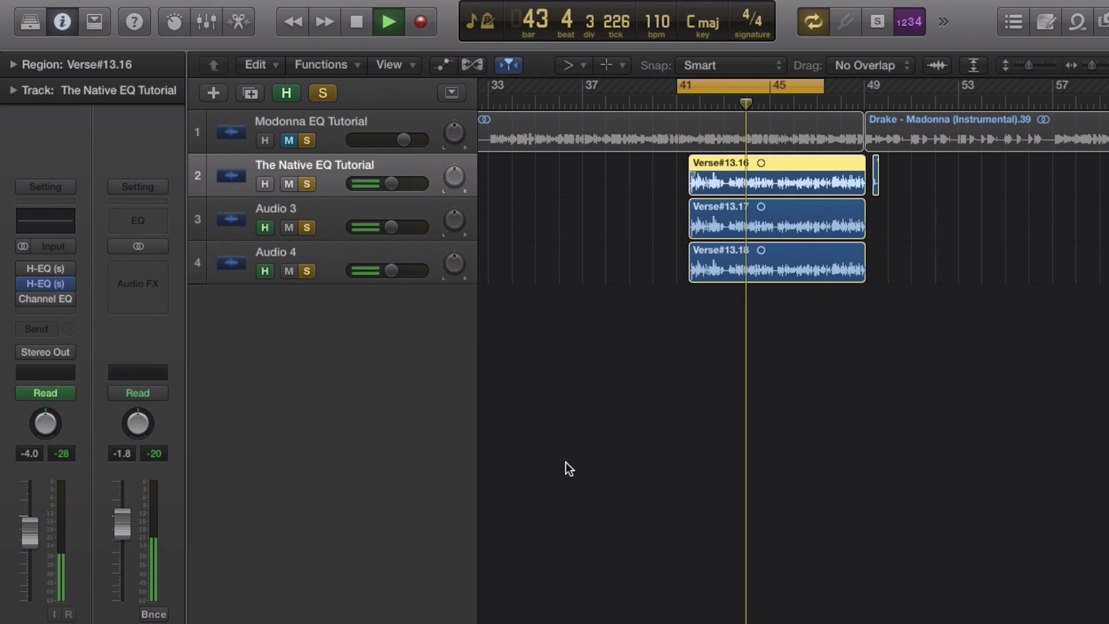
key("space")
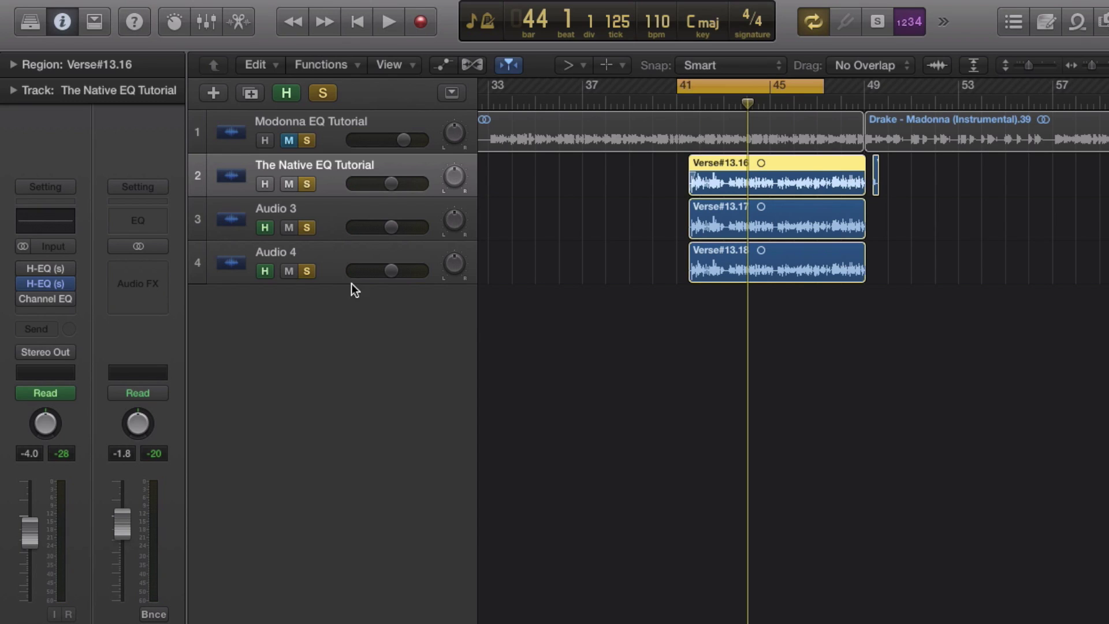
left_click_drag(290, 230, 287, 293)
- Hide Audio 3 and 4, then give the H-EQ low-mid band an 18 dB boost at 370 Hz
key("h")
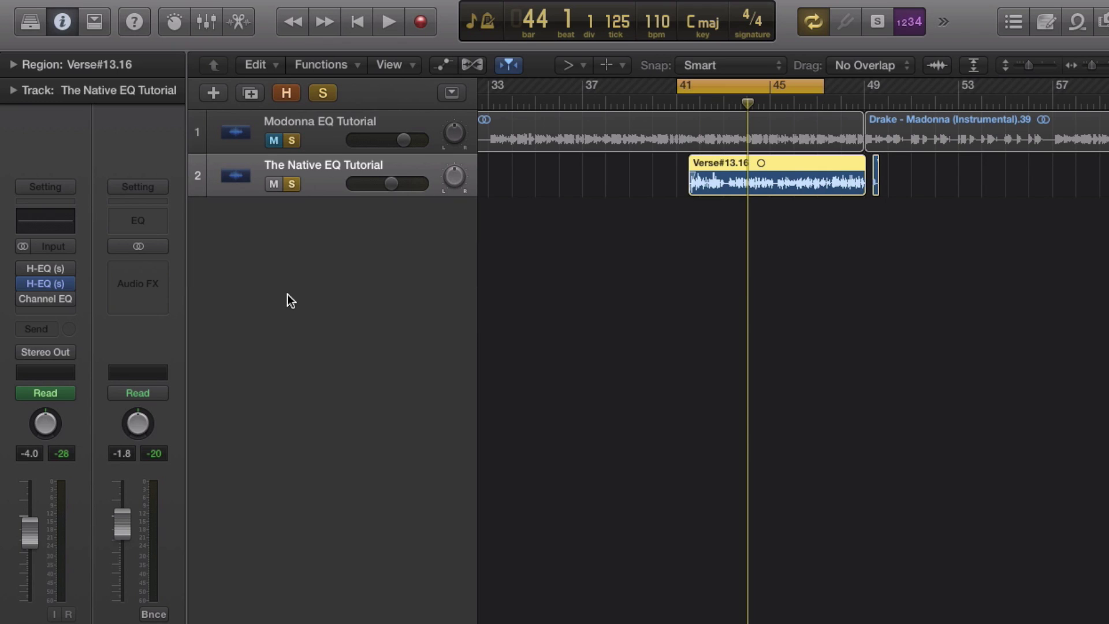
left_click(42, 270)
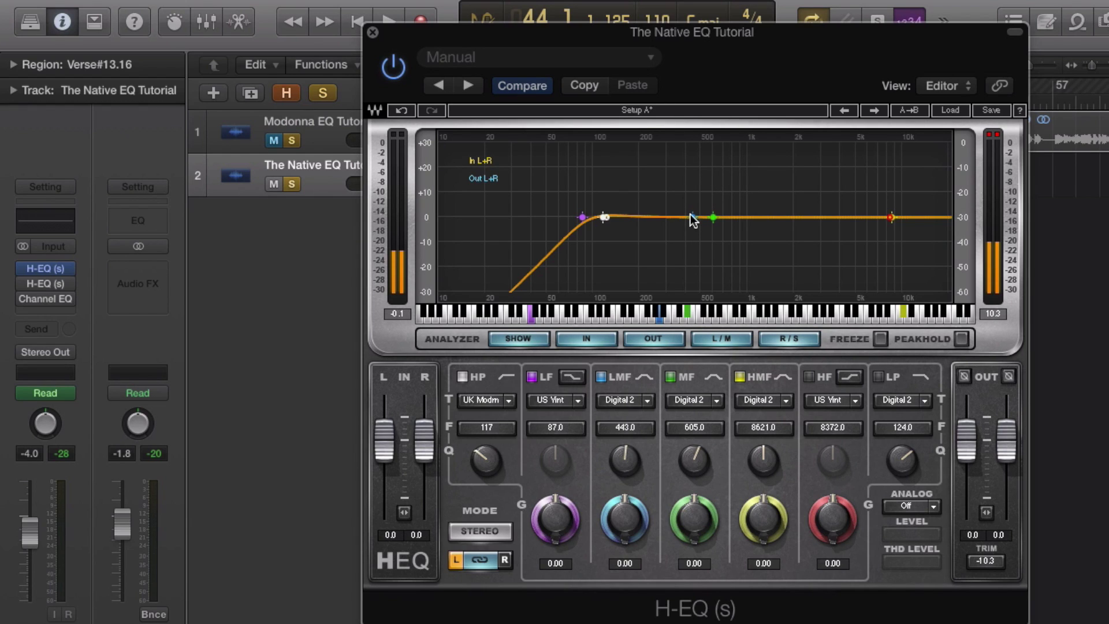
left_click_drag(692, 219, 697, 171)
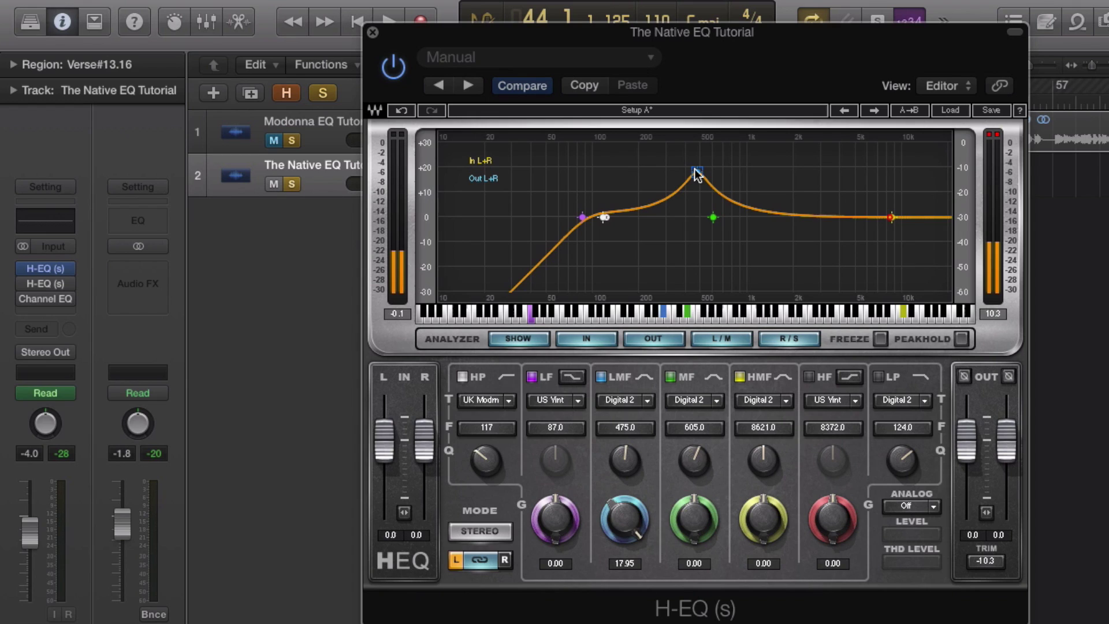
mouse_move(697, 171)
left_mouse_down()
mouse_move(664, 172)
mouse_move(680, 171)
left_mouse_up()
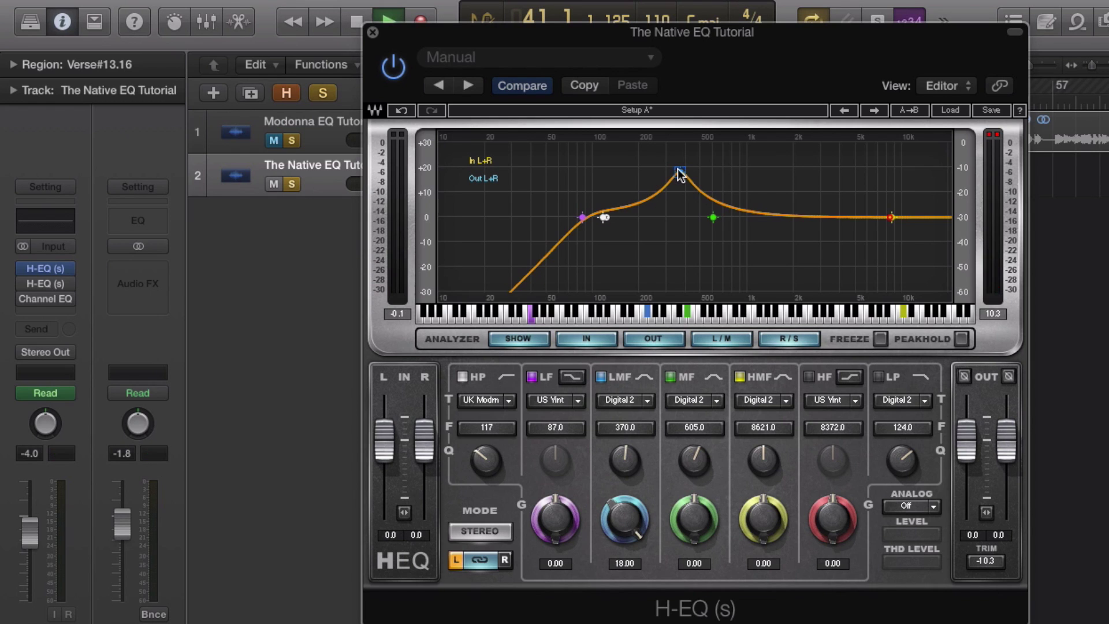
key("space")
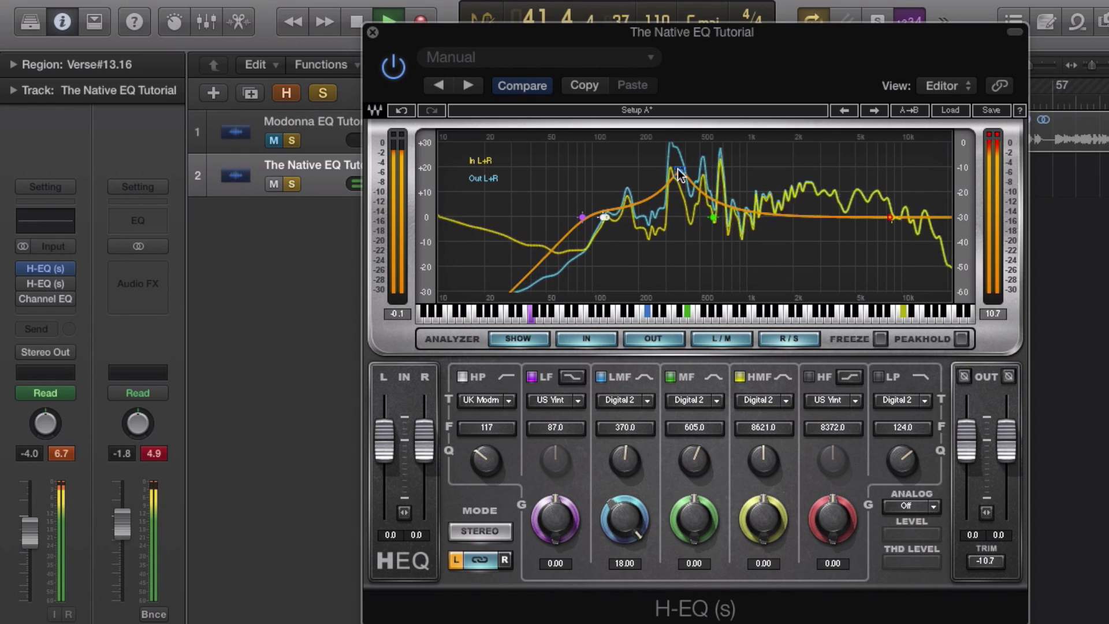
- Sweep the low-mid band to 466 Hz and turn its gain down to a -6.25 dB cut
mouse_move(678, 169)
left_mouse_down()
mouse_move(656, 172)
mouse_move(693, 171)
left_mouse_up()
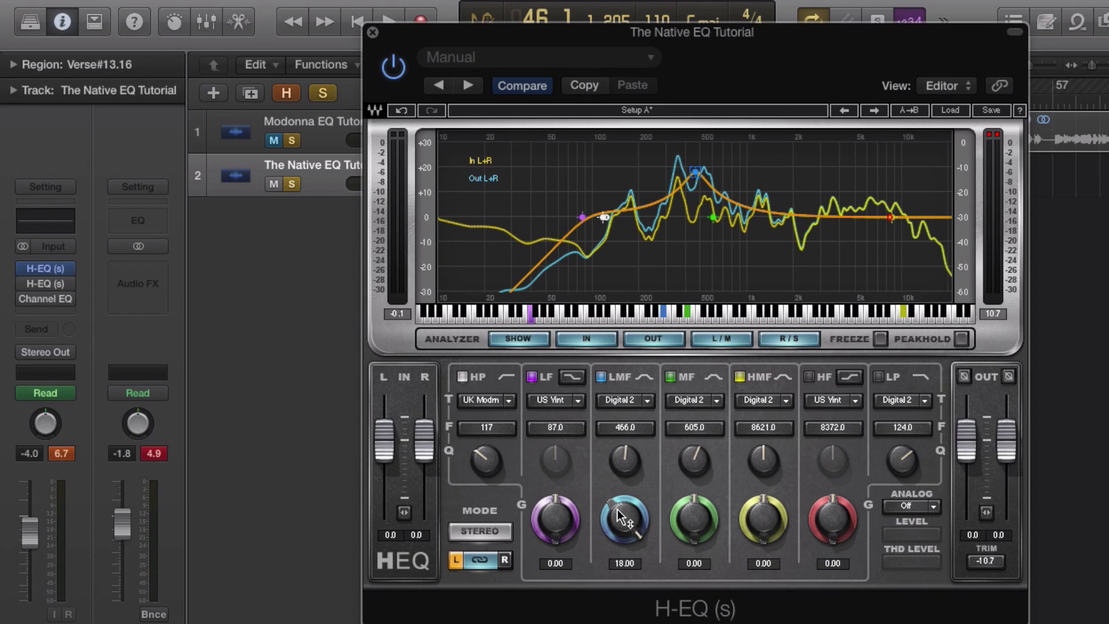
left_click_drag(617, 508, 617, 572)
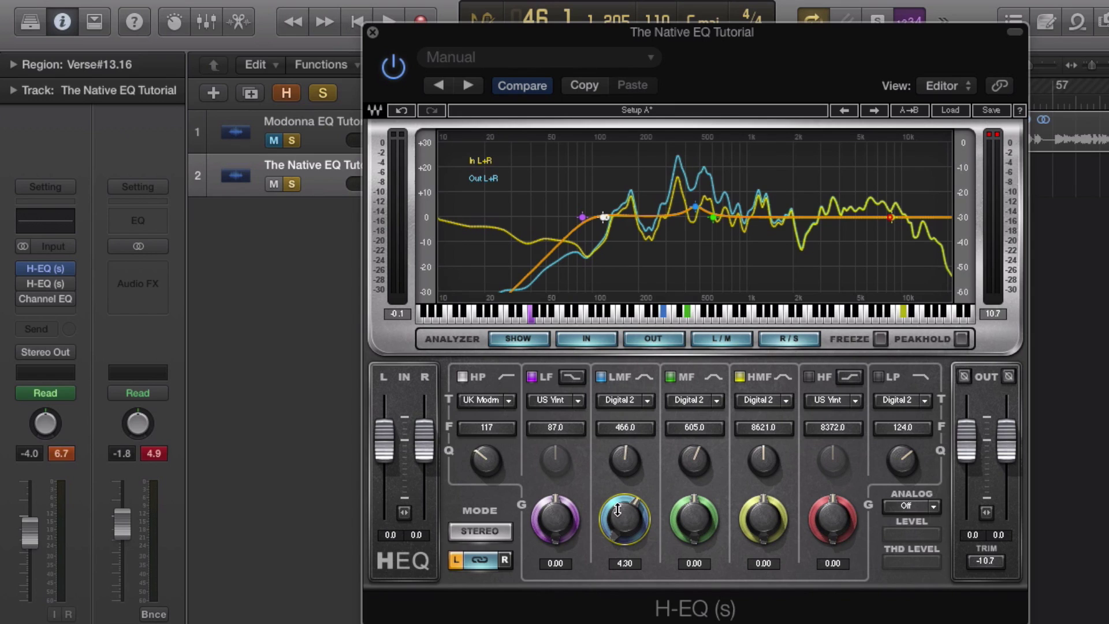
key("space")
left_click_drag(620, 516, 621, 565)
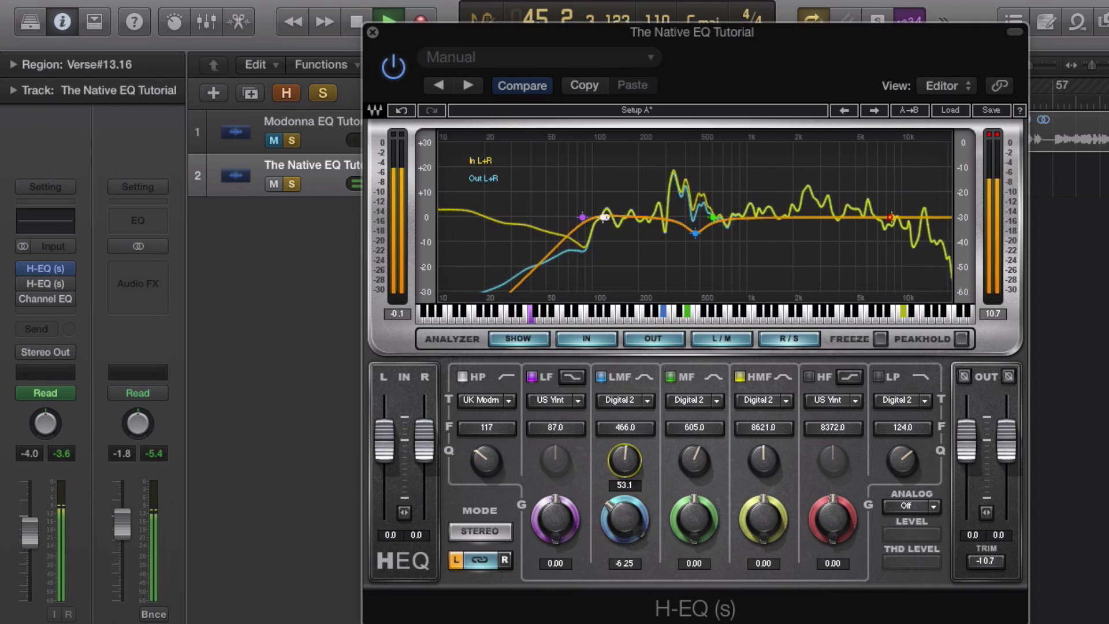
left_click(624, 460)
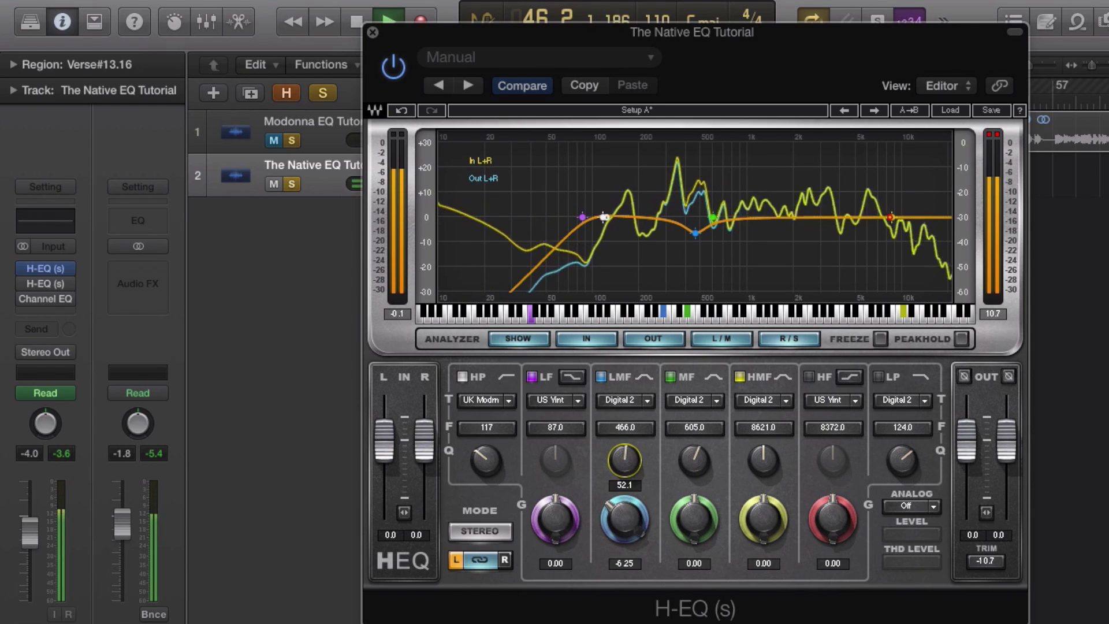
- Deepen the 466 Hz cut to -6.75 dB and compare the vocal with H-EQ bypassed and re-enabled
left_click_drag(619, 455, 618, 455)
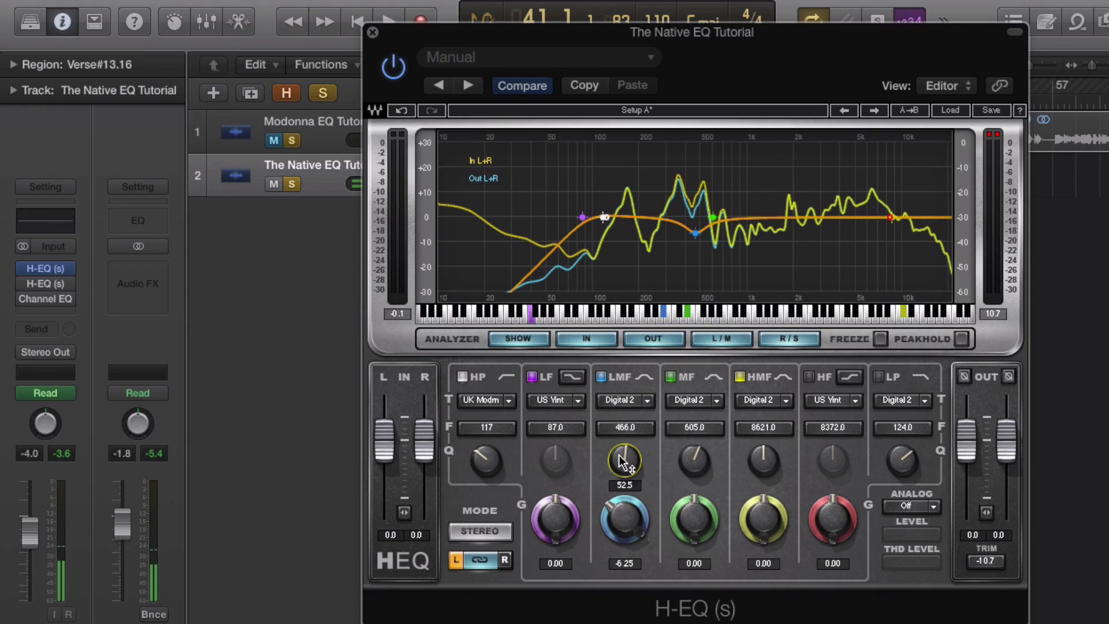
left_click_drag(624, 520, 625, 520)
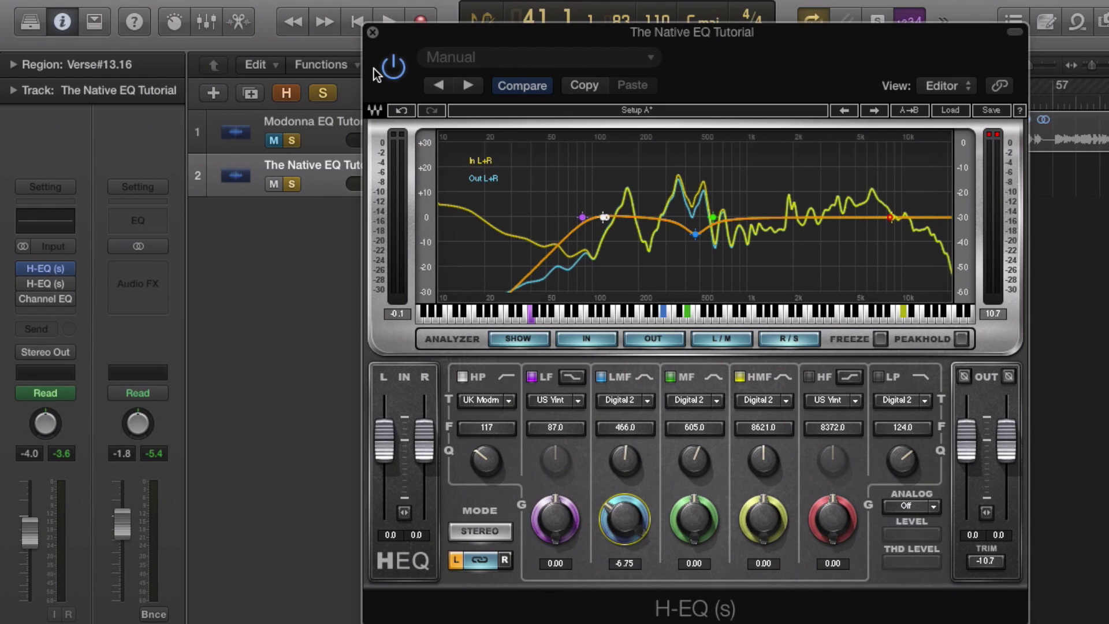
key("space")
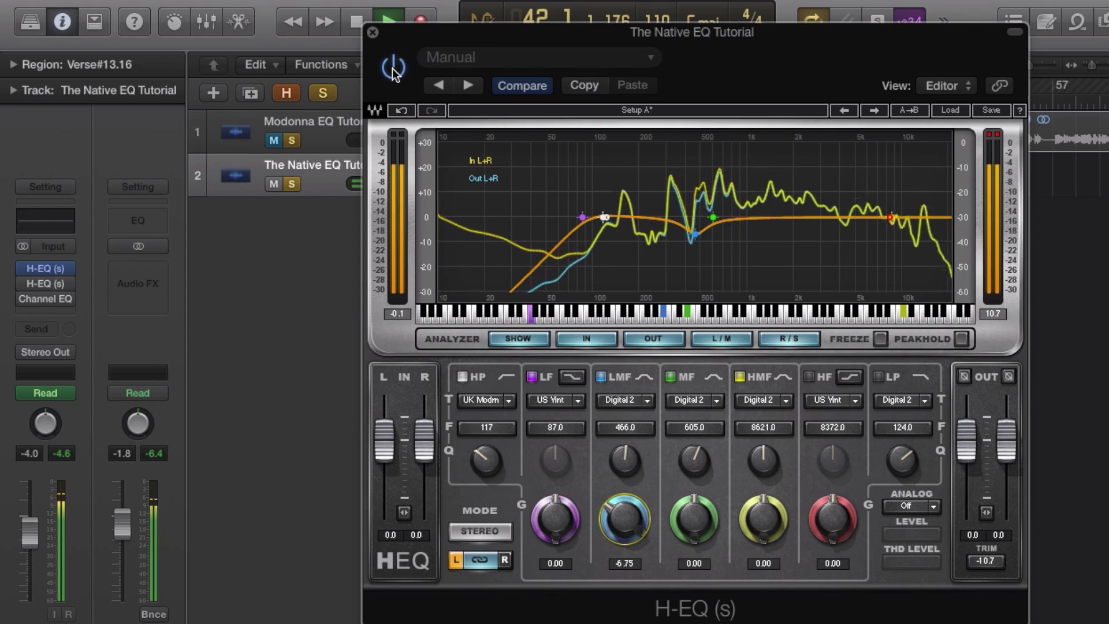
left_click(393, 68)
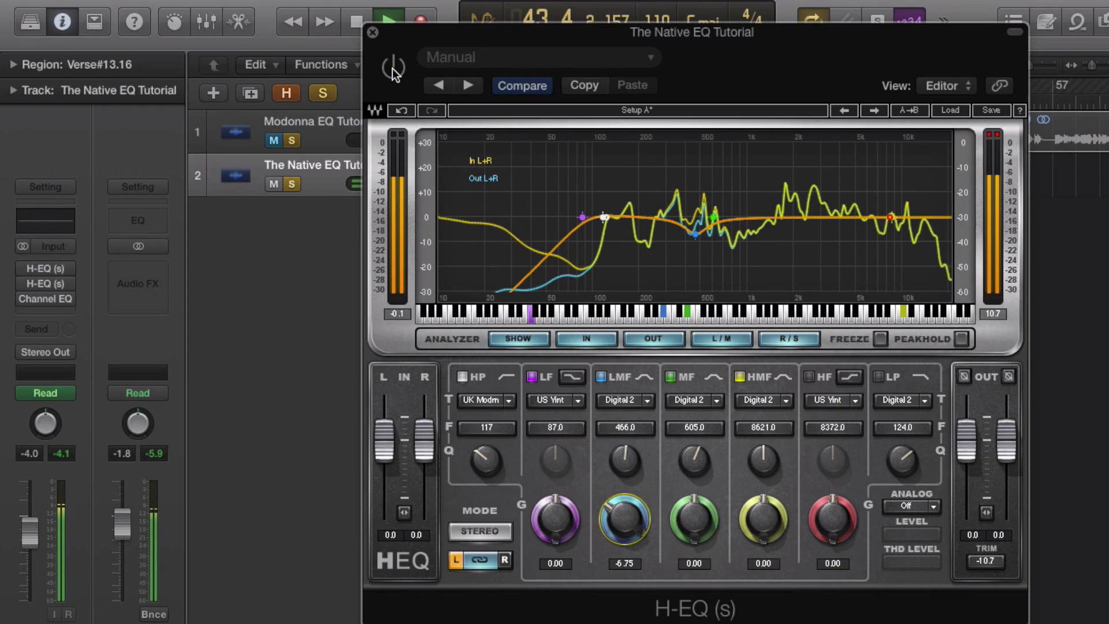
left_click(393, 68)
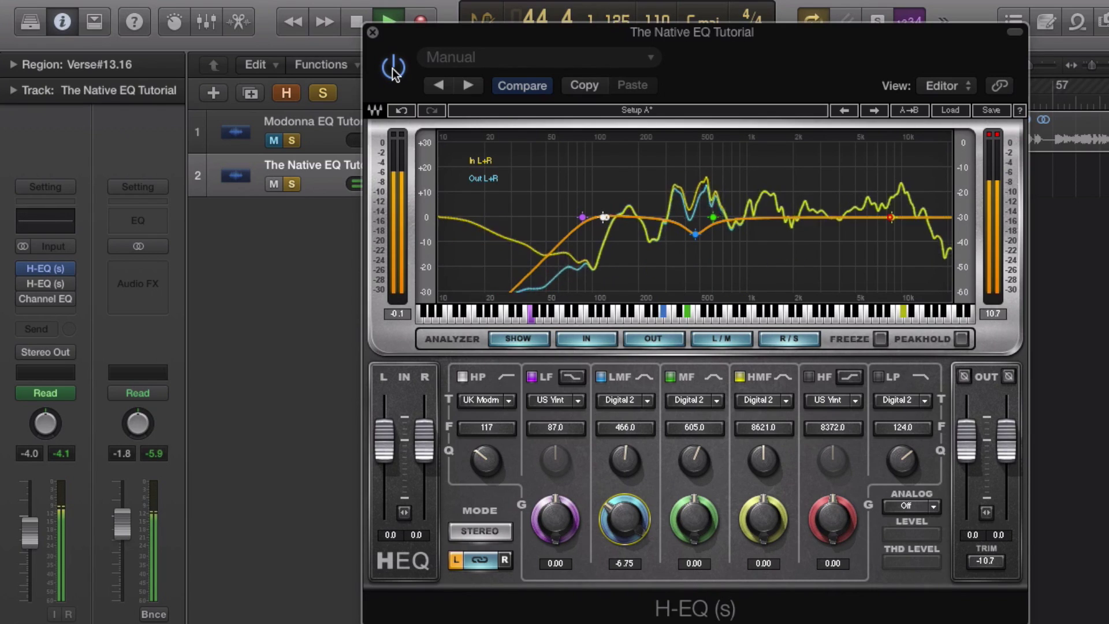
key("space")
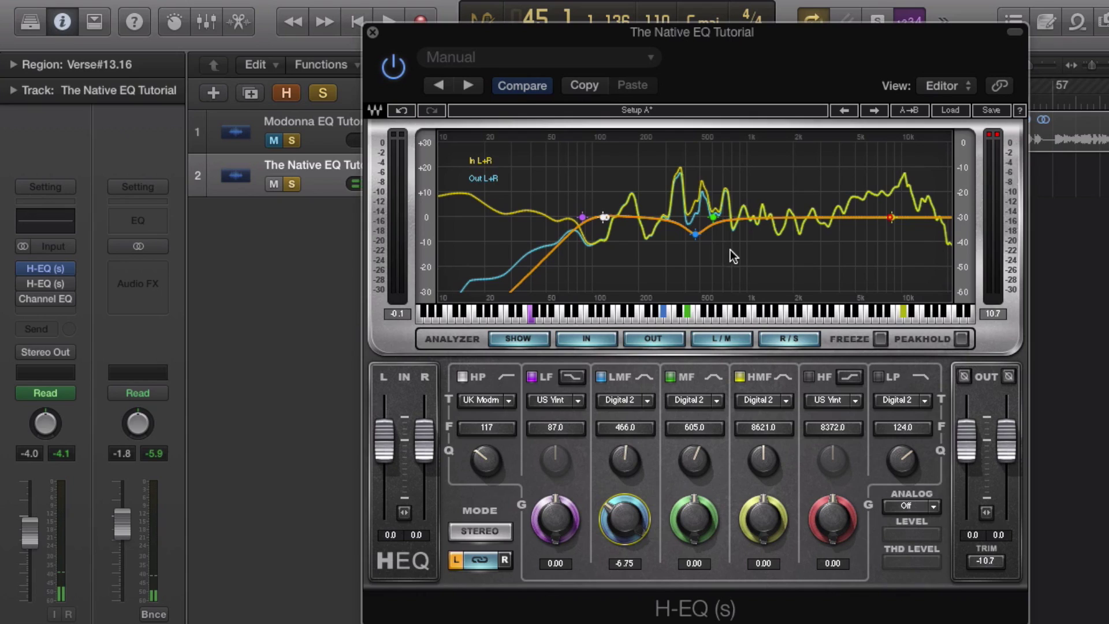
left_click_drag(714, 217, 714, 216)
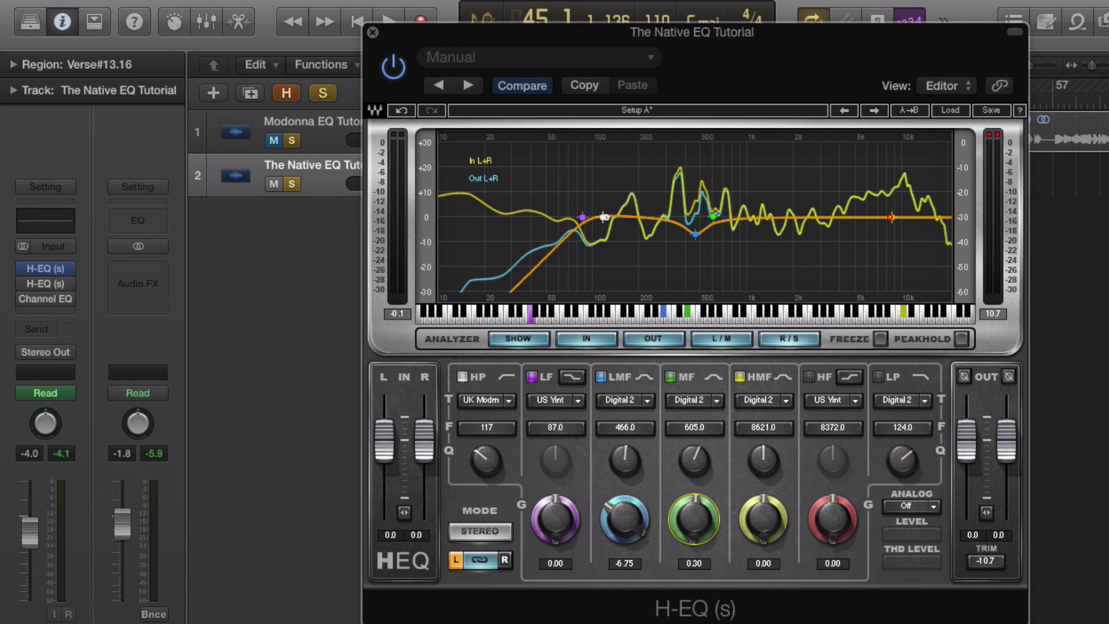
- Sweep the mid band to 669 Hz while listening and set it to a -2.5 dB cut
left_click_drag(692, 523, 708, 451)
left_click_drag(694, 520, 694, 506)
key("space")
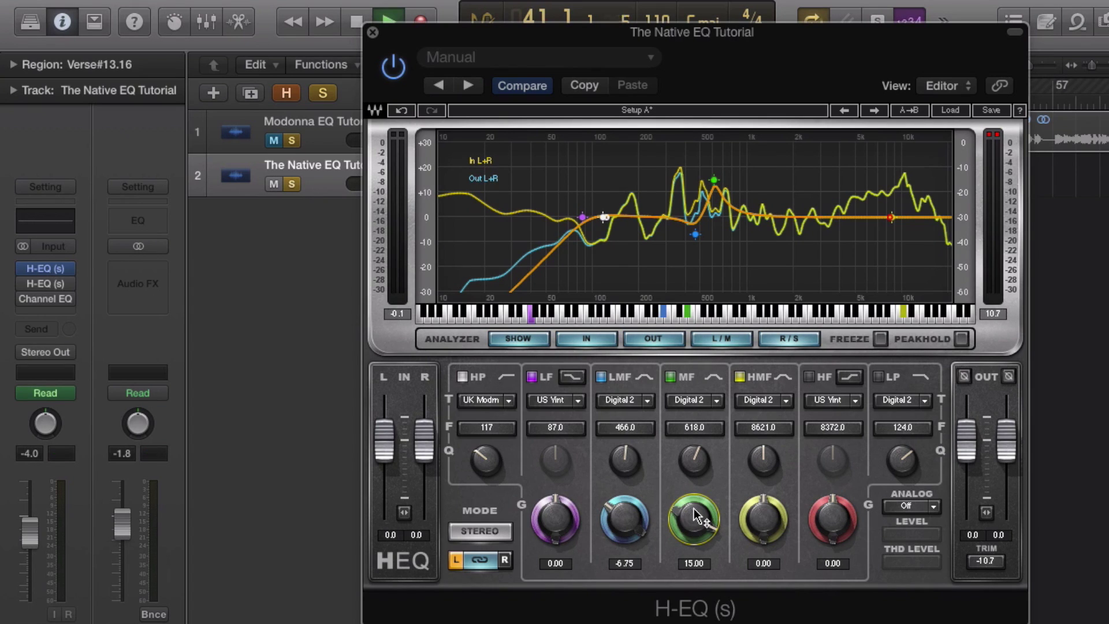
left_click_drag(689, 424, 688, 412)
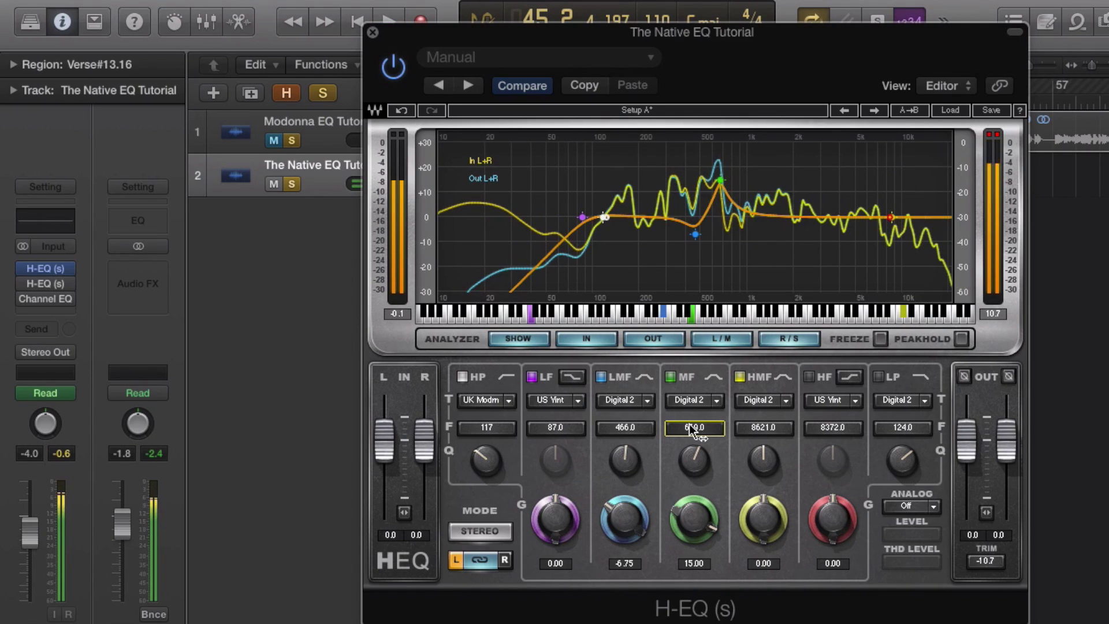
left_click_drag(694, 520, 695, 537)
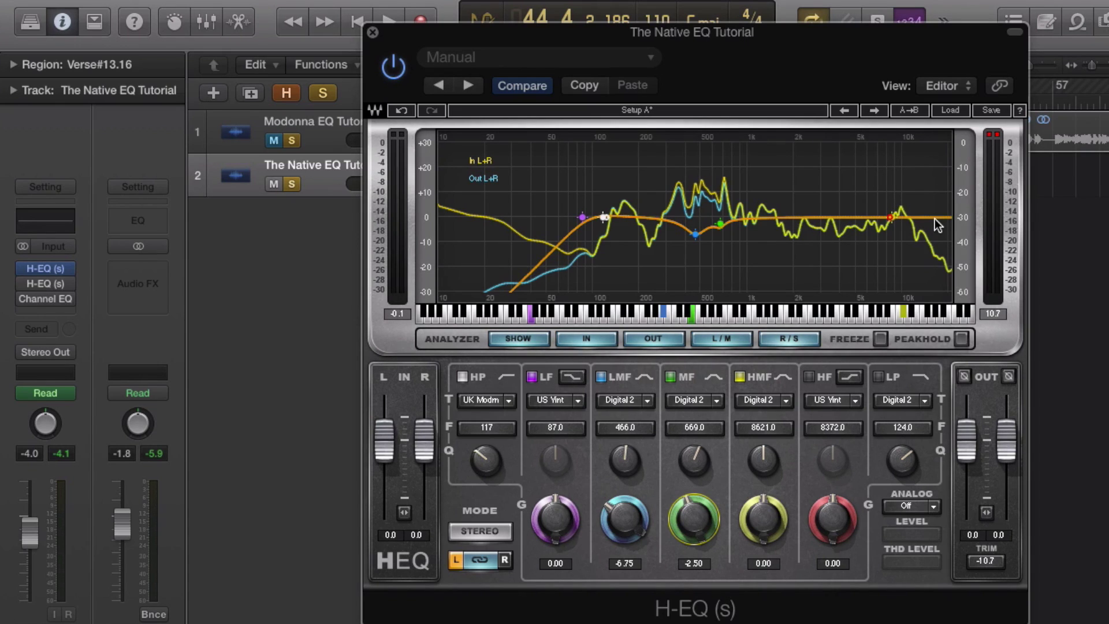
- Boost the high-mid band, tune it to 7680 Hz, narrow its Q, and settle the gain at 7.45 dB
left_click_drag(763, 520, 763, 475)
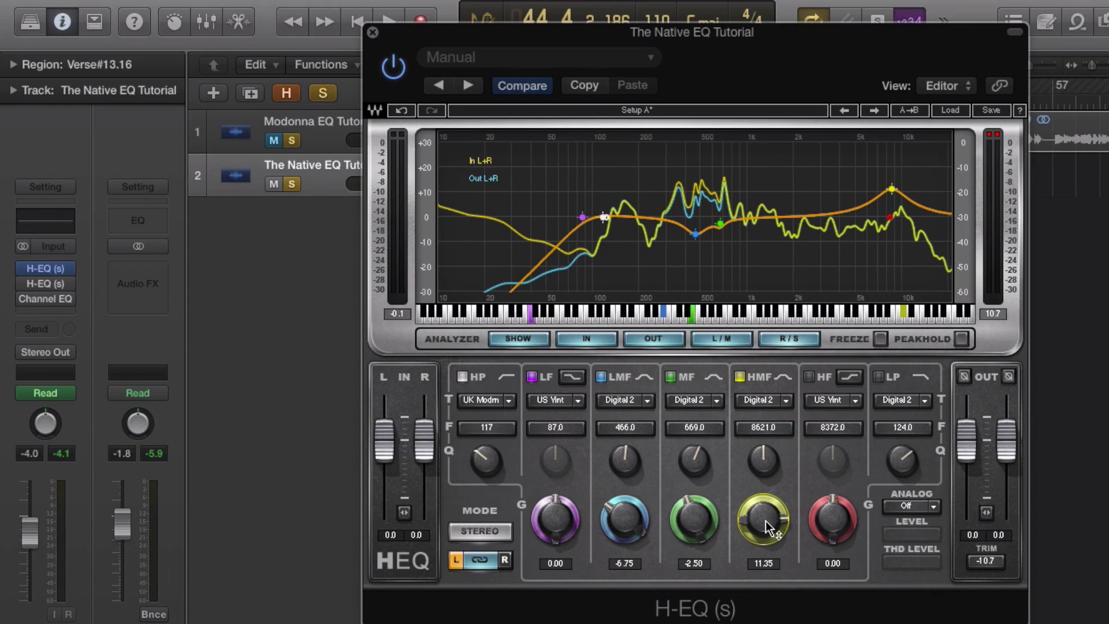
key("space")
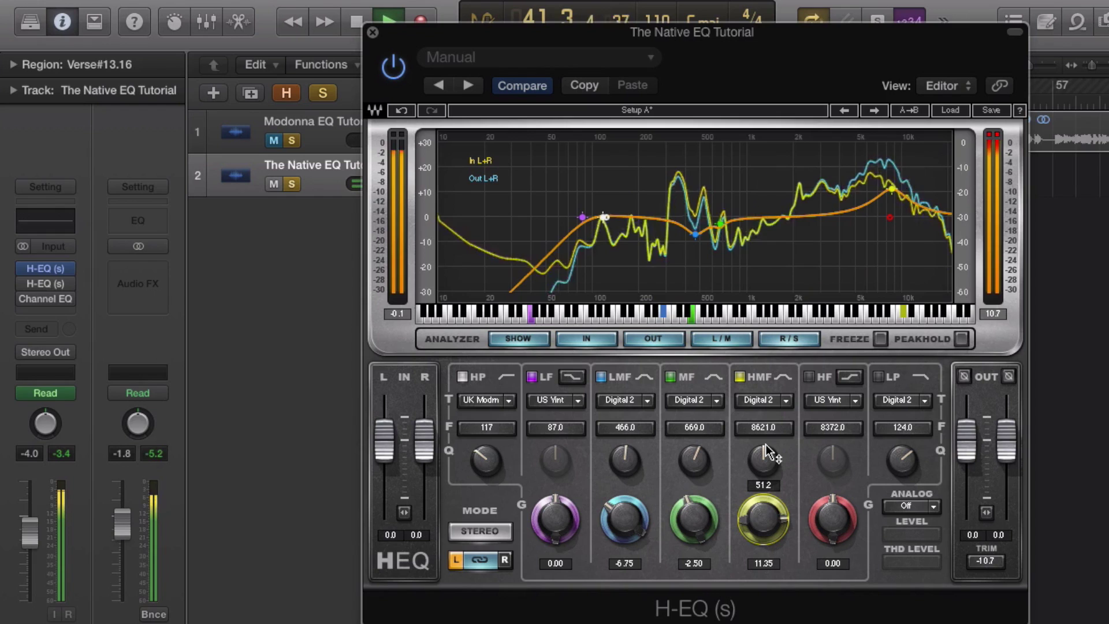
mouse_move(765, 445)
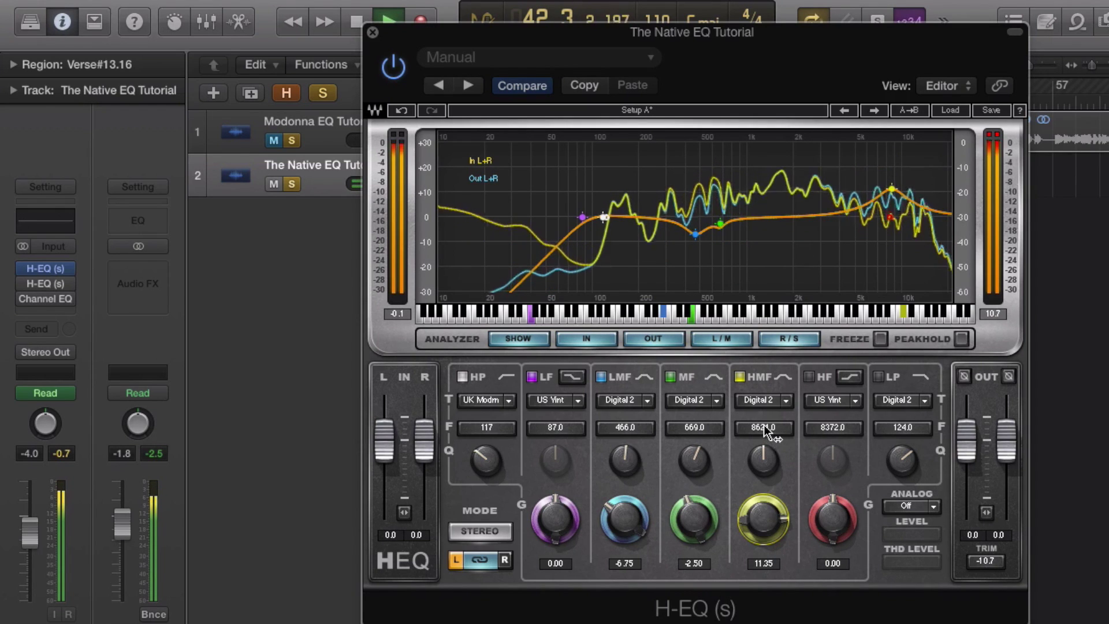
left_click_drag(763, 427, 763, 434)
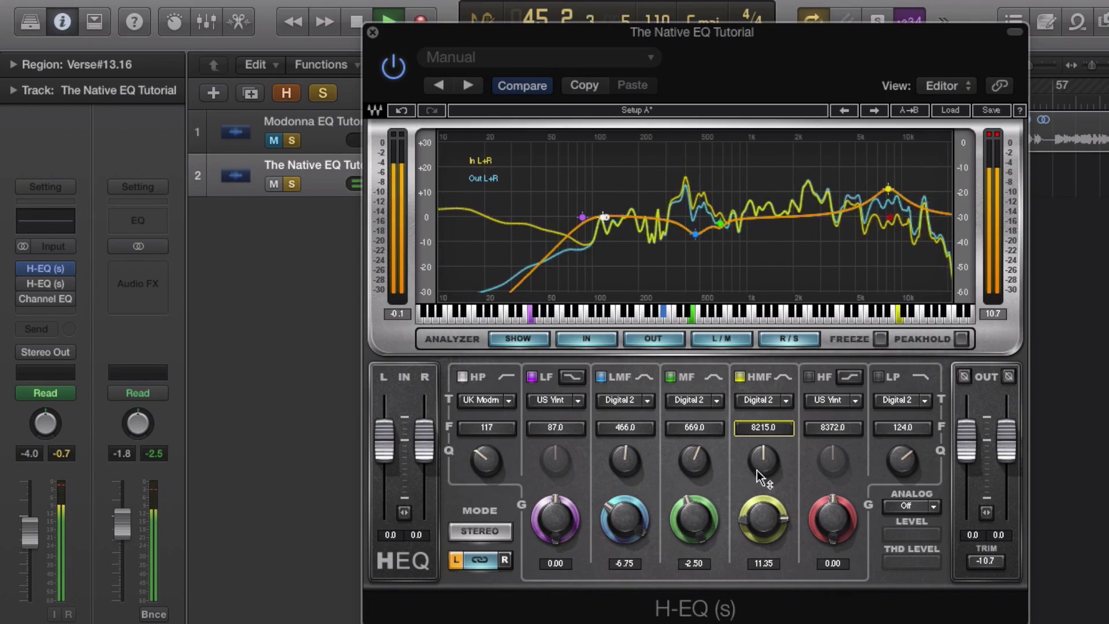
left_click_drag(763, 519, 763, 511)
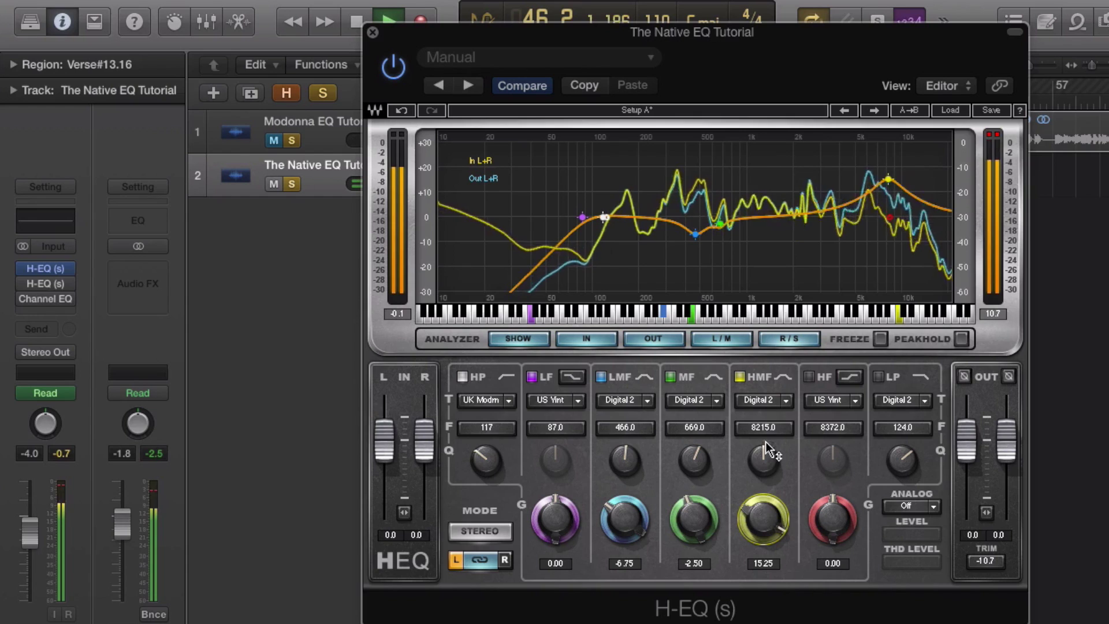
left_click_drag(763, 431, 768, 432)
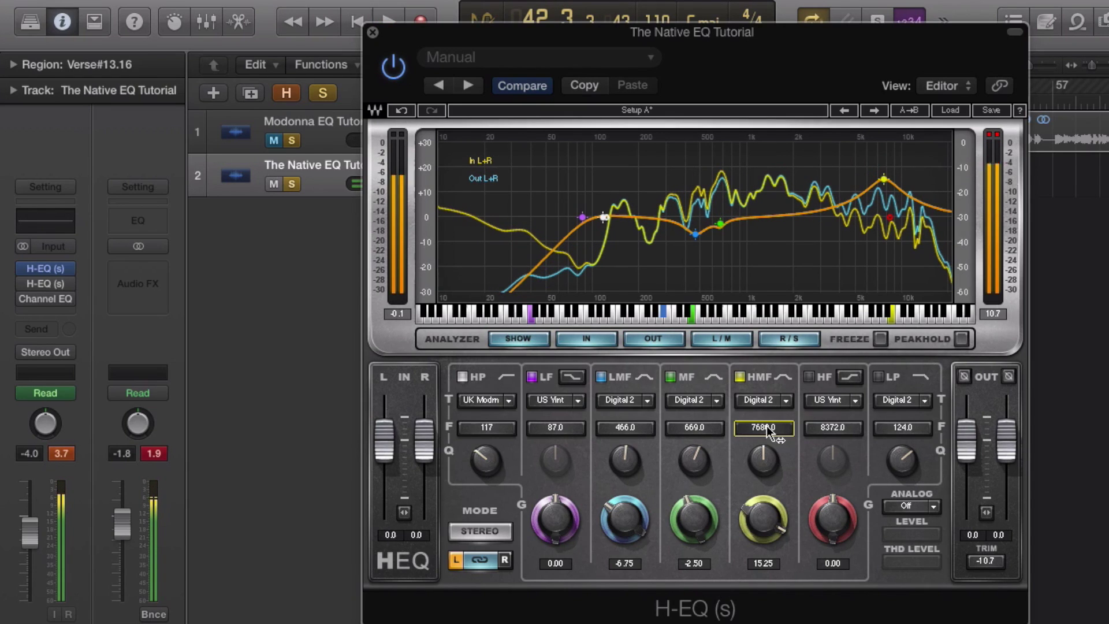
left_click(756, 463)
left_click_drag(757, 463, 757, 462)
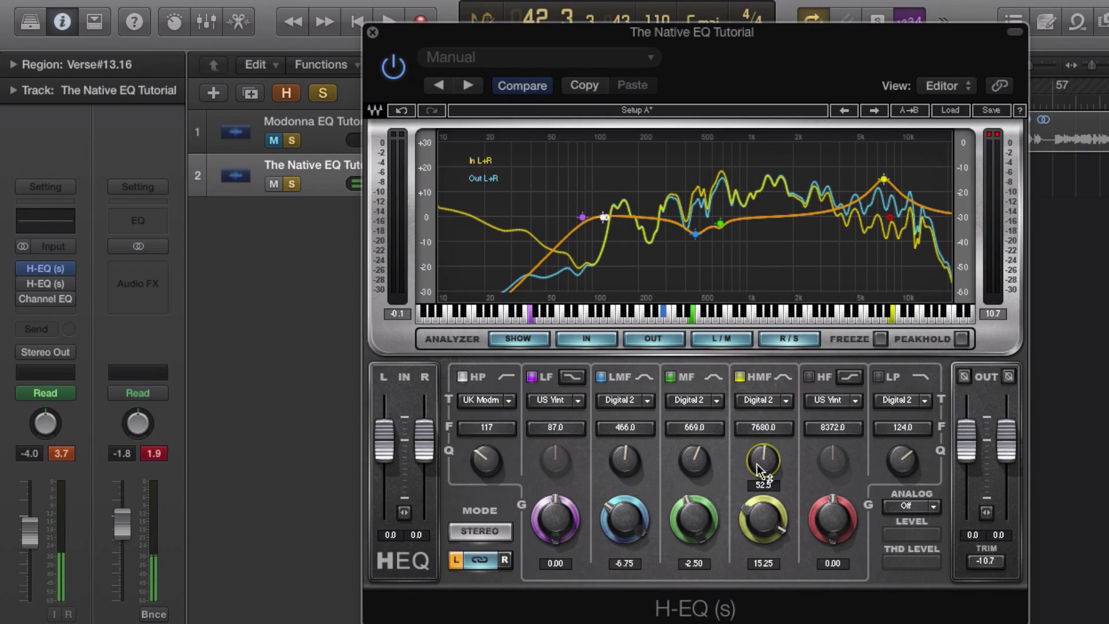
mouse_move(762, 520)
left_mouse_down()
mouse_move(763, 534)
mouse_move(767, 517)
left_mouse_up()
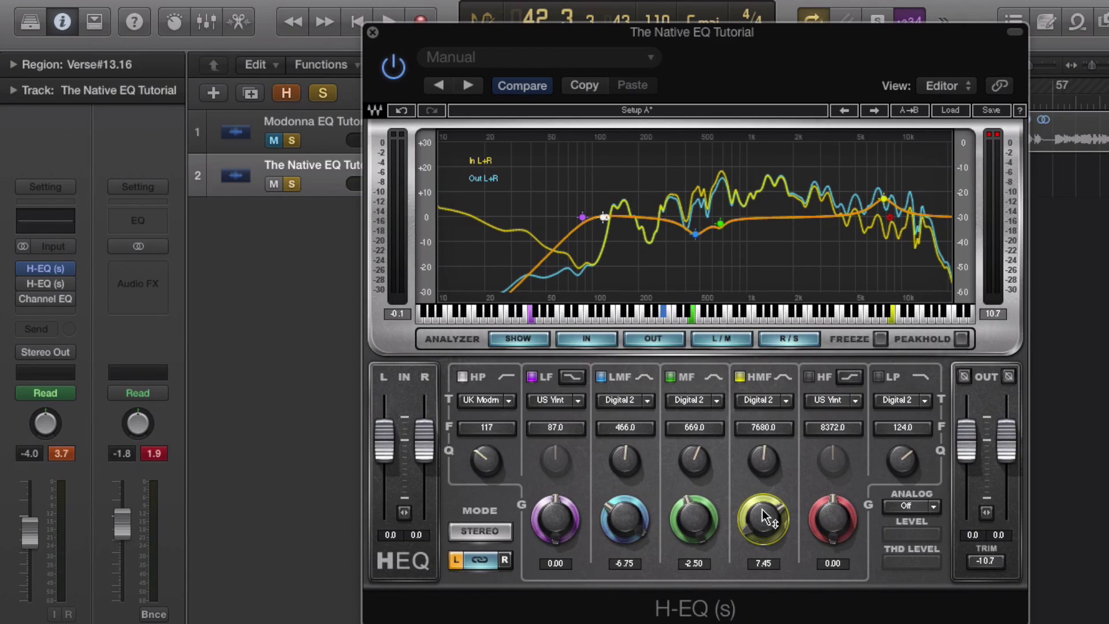
- During playback, lower the high-mid gain to 5.75 dB and raise its centre to 8683 Hz
key("space")
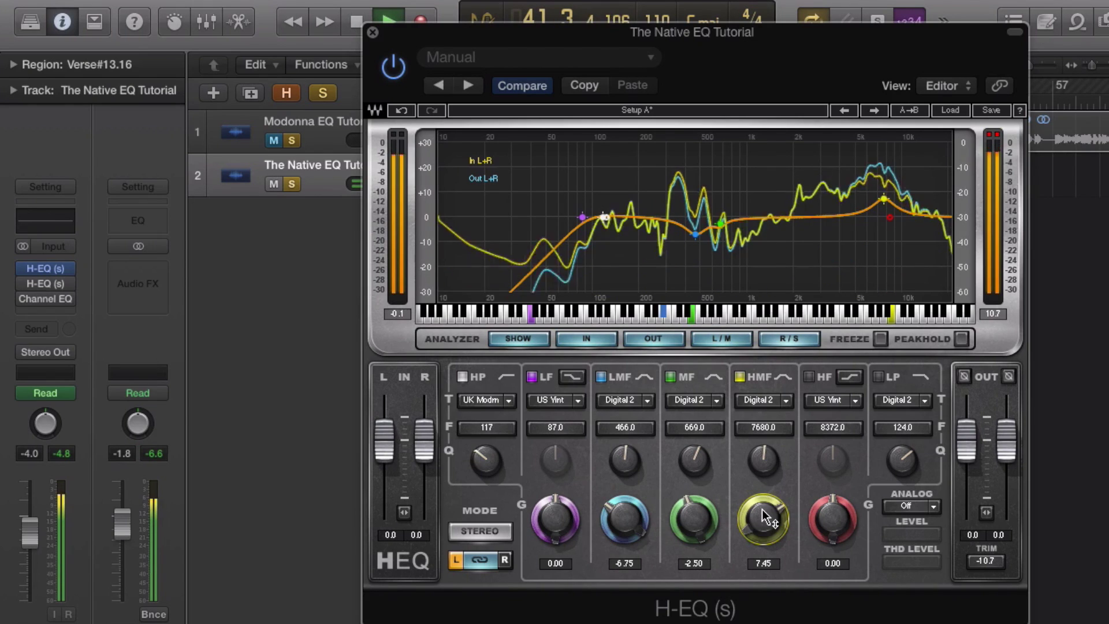
left_click_drag(765, 515, 765, 530)
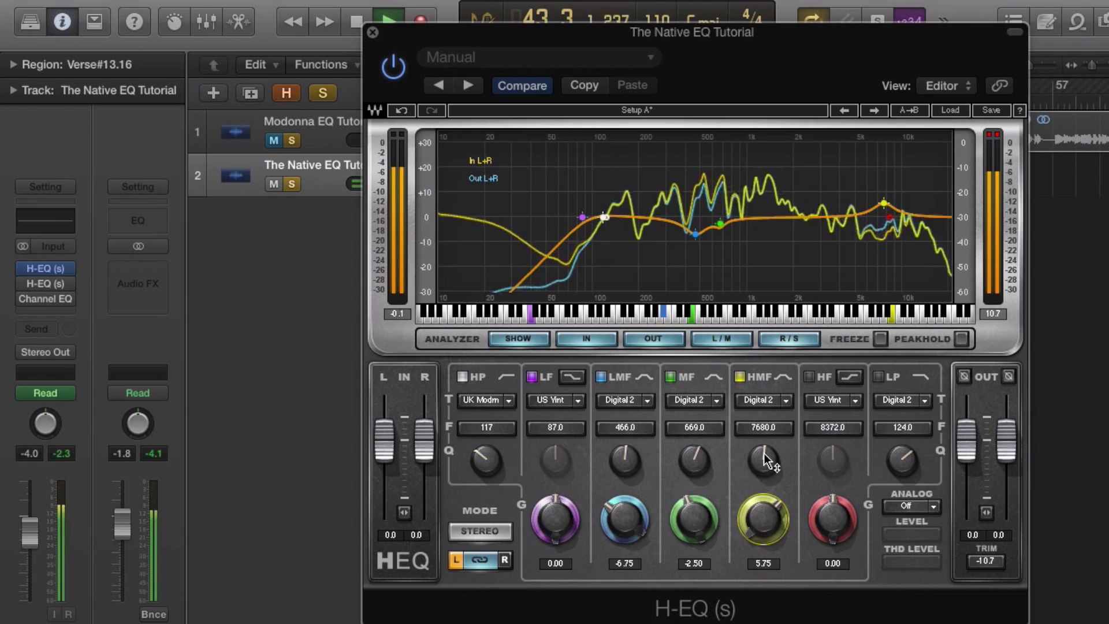
mouse_move(765, 454)
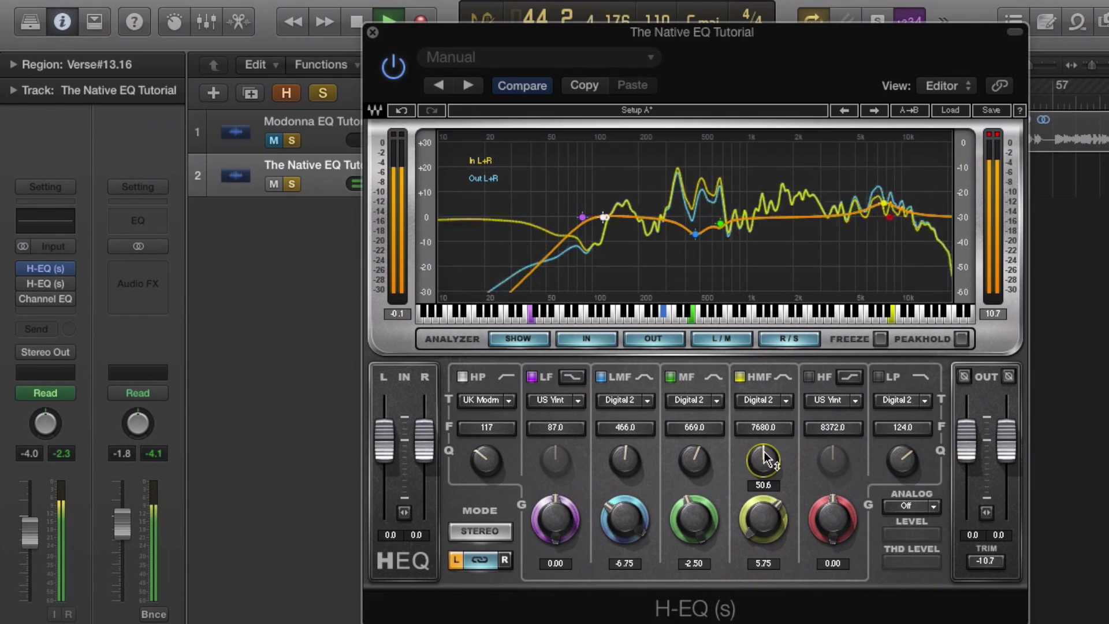
left_click_drag(764, 428, 763, 411)
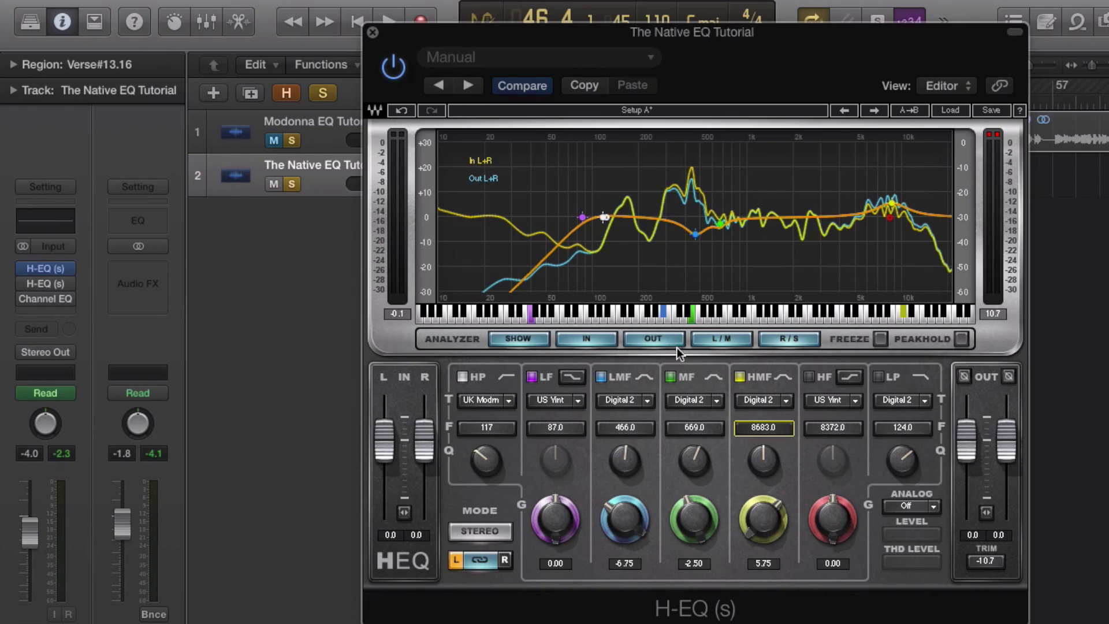
- Play the vocal alone and A/B it with the H-EQ bypassed, leaving the EQ switched on
key("space")
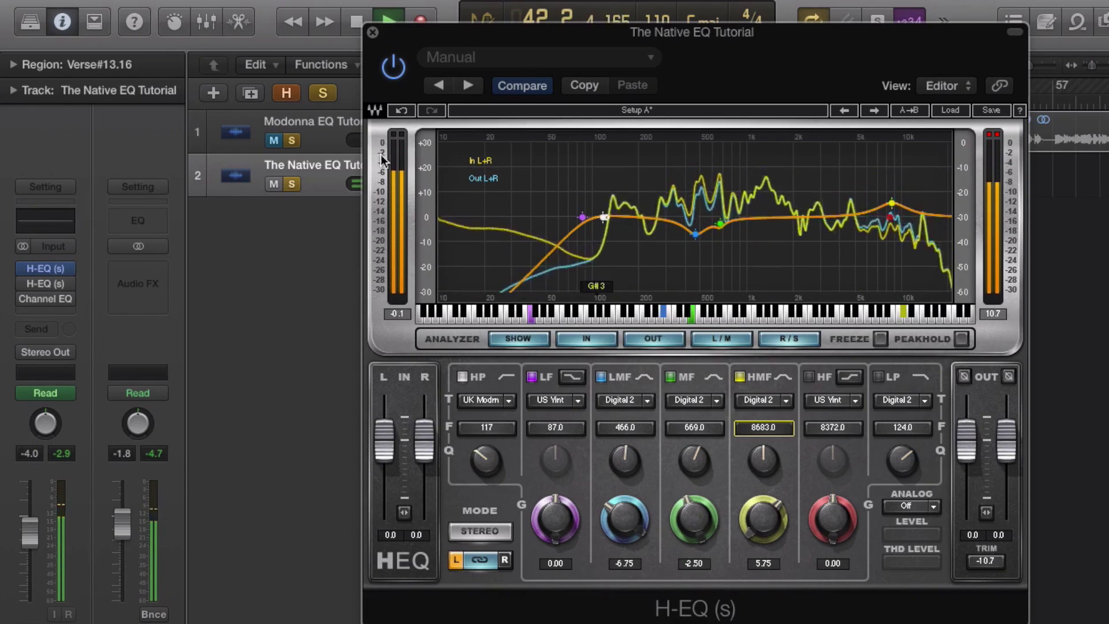
left_click(394, 67)
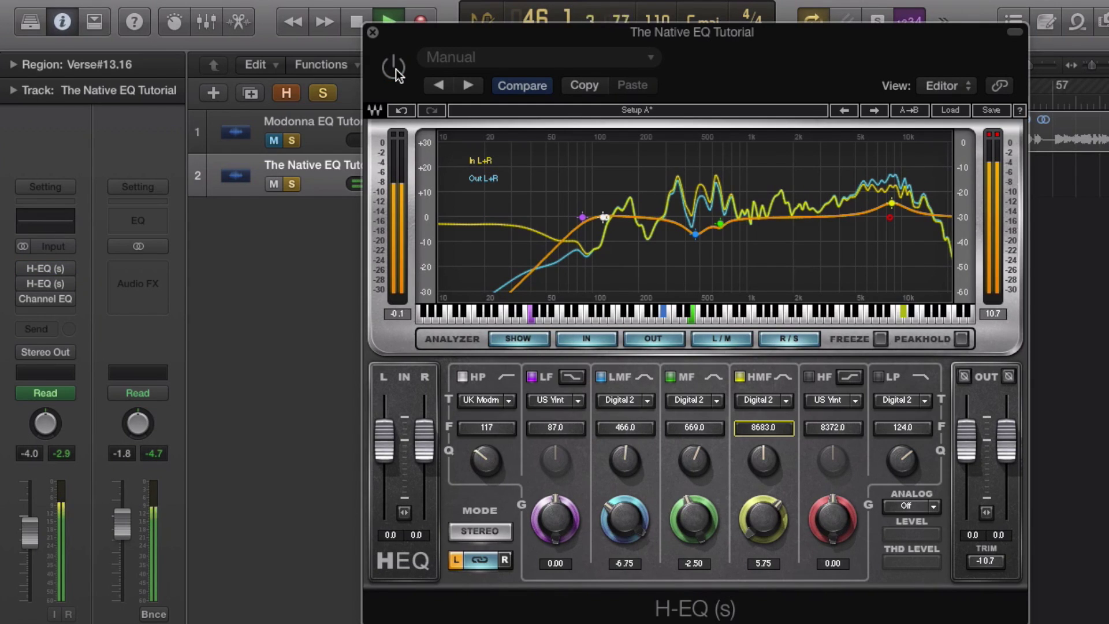
left_click(395, 68)
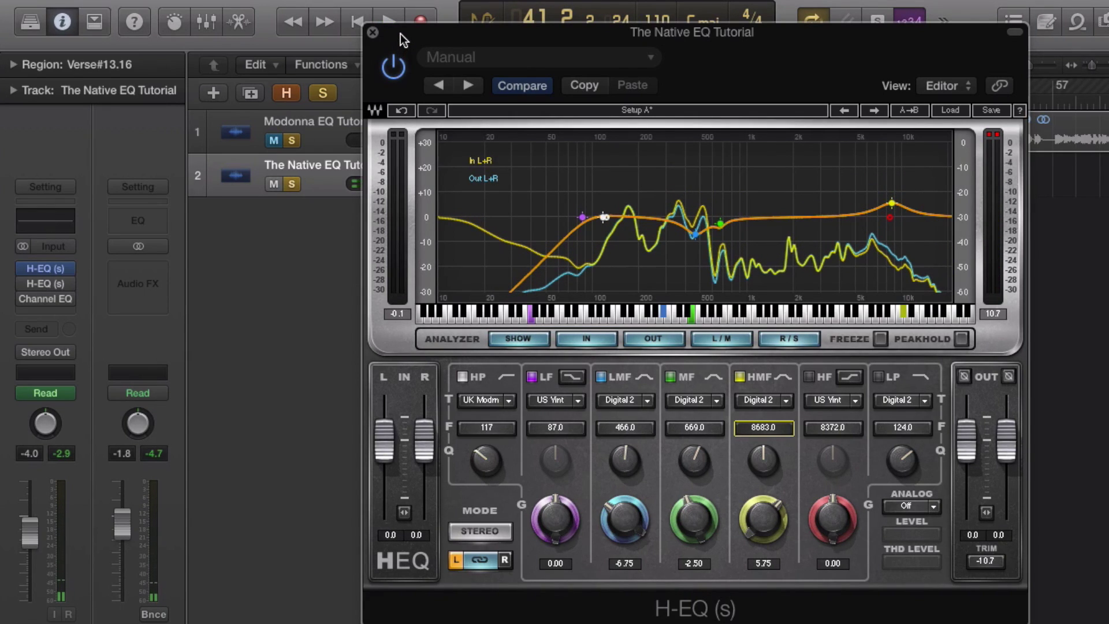
- Close the H-EQ window, unmute the instrumental, and play the mix with the vocal H-EQ bypassed
left_click(371, 33)
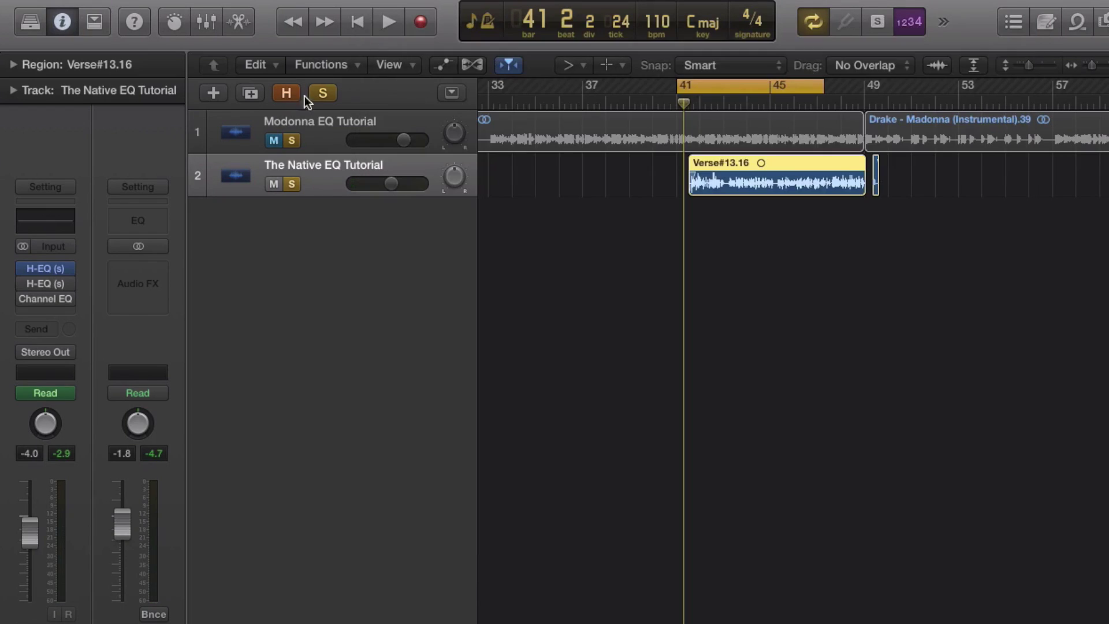
left_click(272, 140)
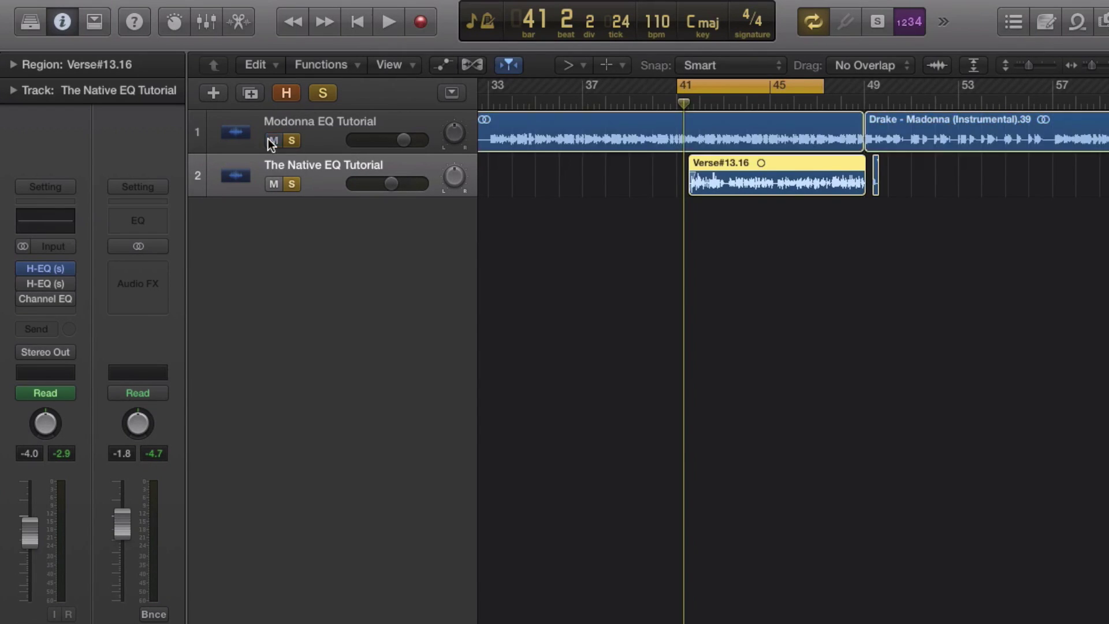
key("space")
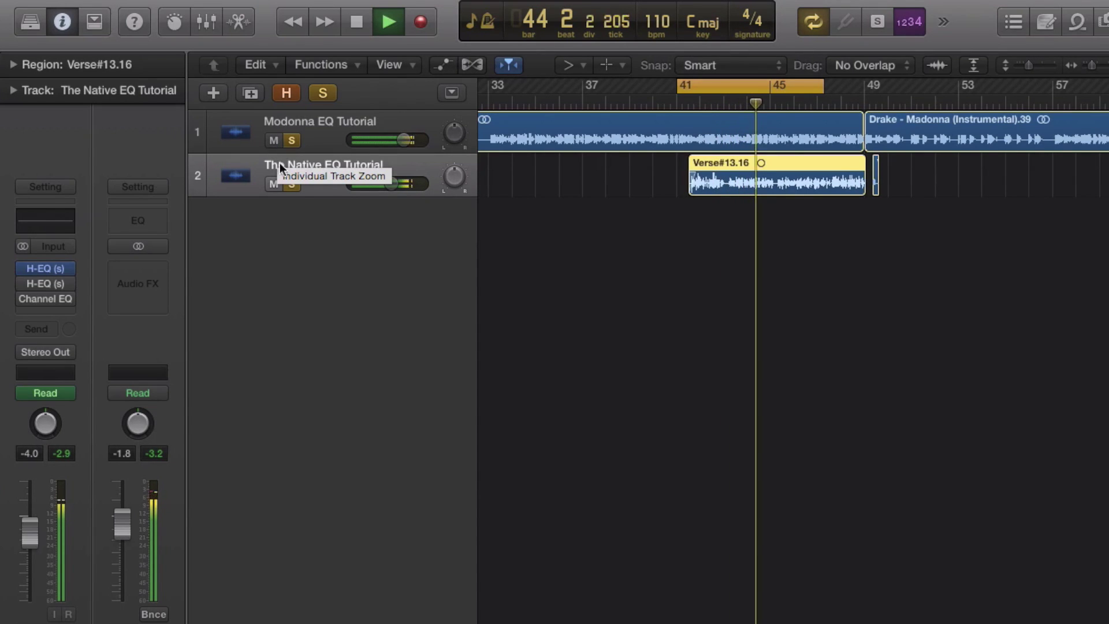
left_click(24, 269)
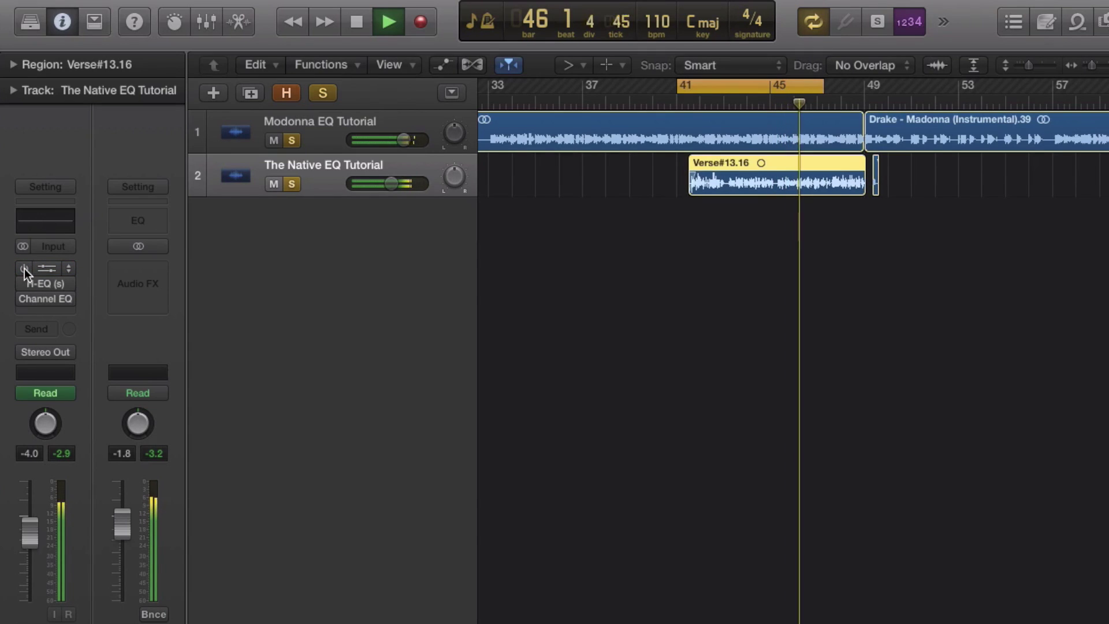
- Stop playback, mute the instrumental again, and switch the vocal H-EQ back on
key("space")
left_click(274, 140)
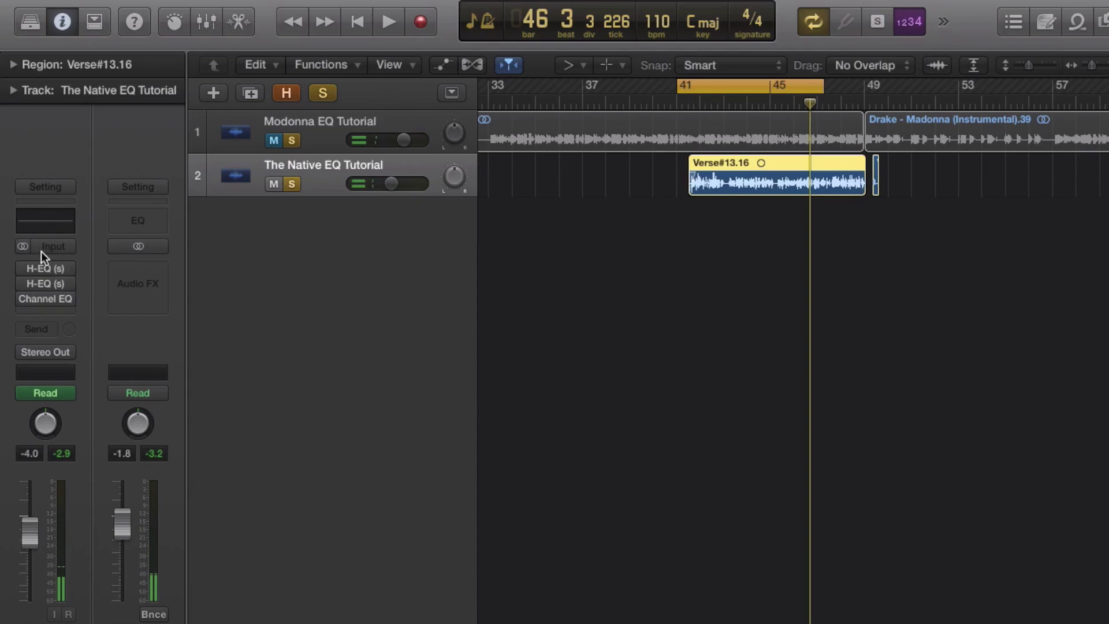
left_click(24, 268)
- Raise the H-EQ high-mid boost to 6.50 dB with Q 48.6, then play the vocal with the plugin window closed
left_click(44, 270)
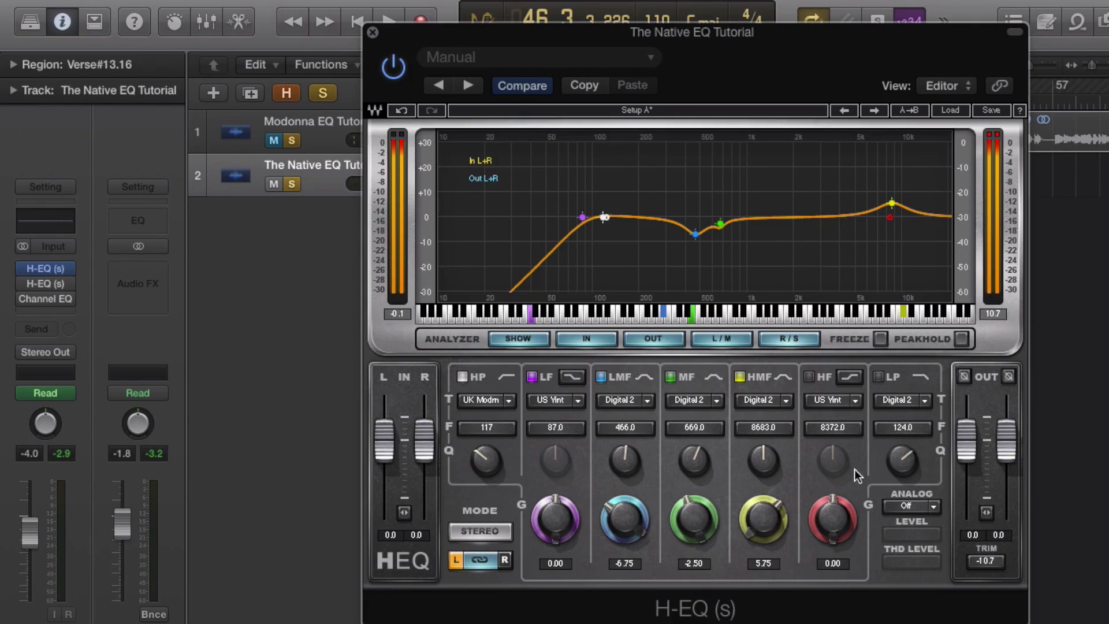
left_click_drag(774, 513, 774, 506)
left_click_drag(763, 460, 763, 458)
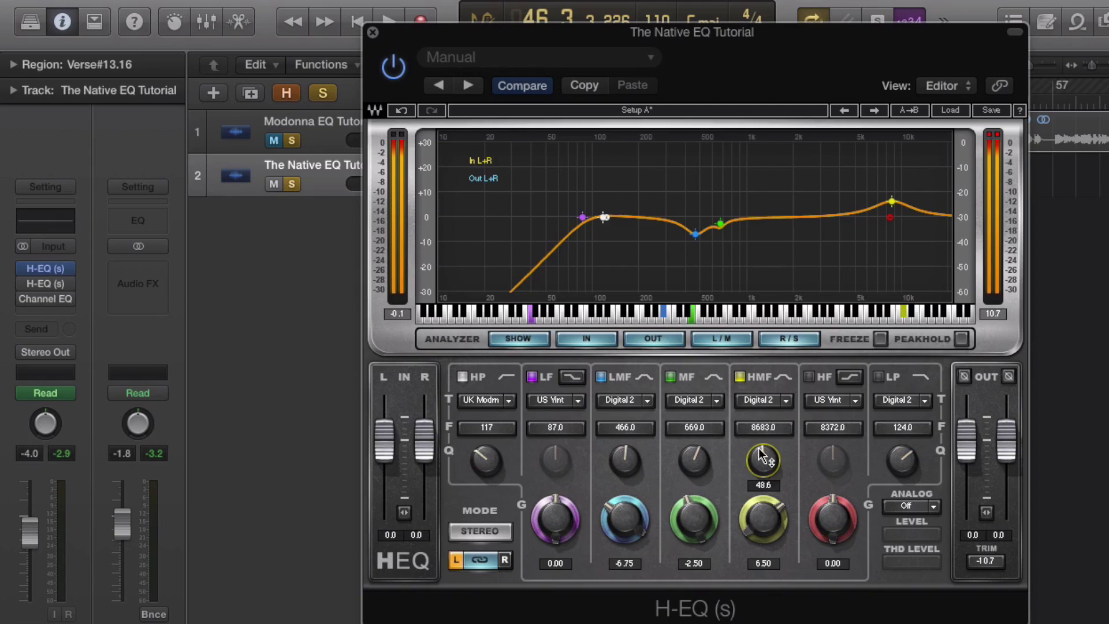
key("space")
left_click(372, 32)
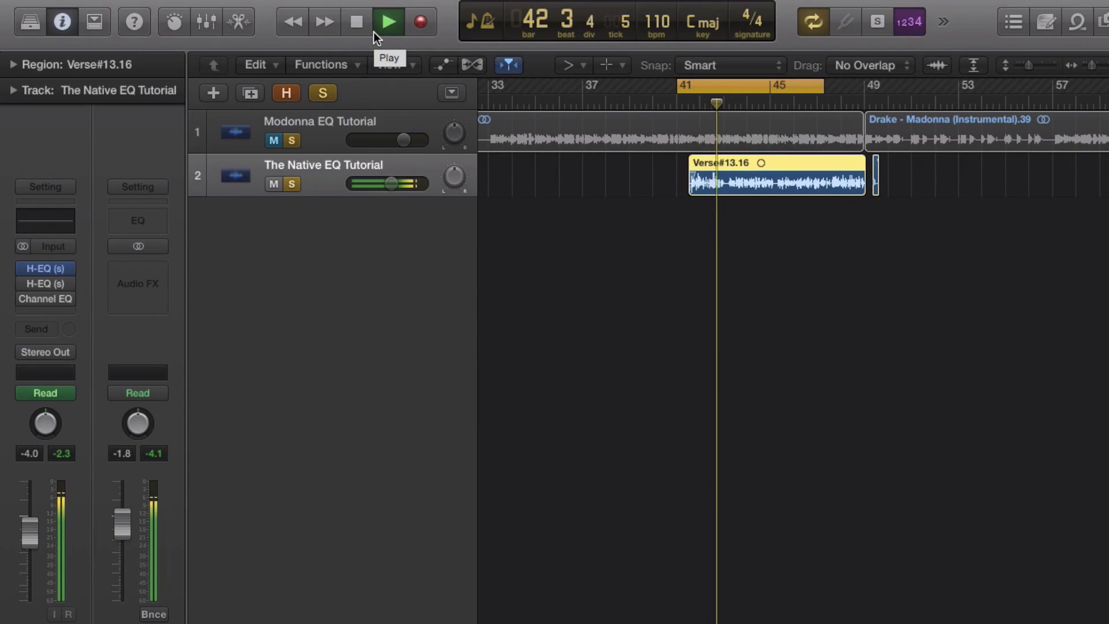
- Toggle the vocal H-EQ (s) insert for a before/after check during playback, then stop
mouse_move(25, 266)
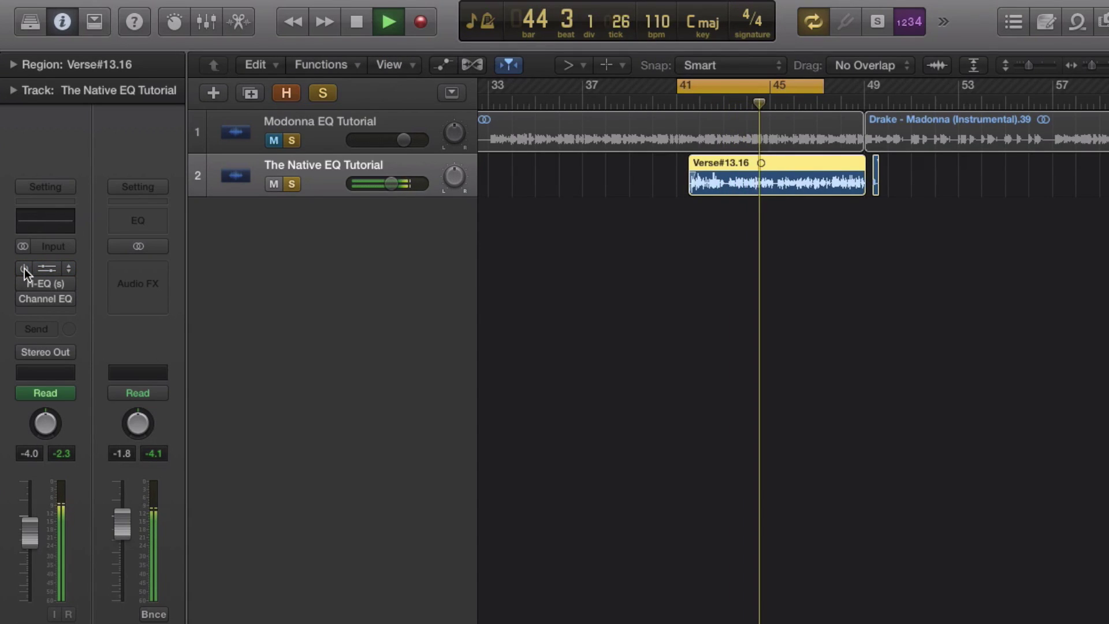
left_click(24, 268)
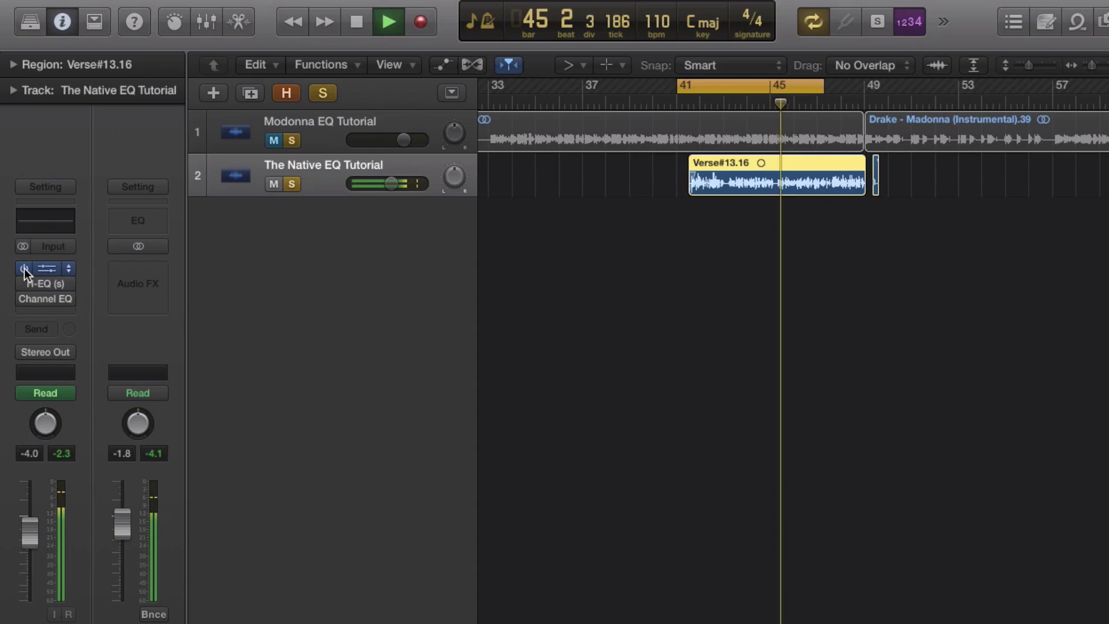
key("space")
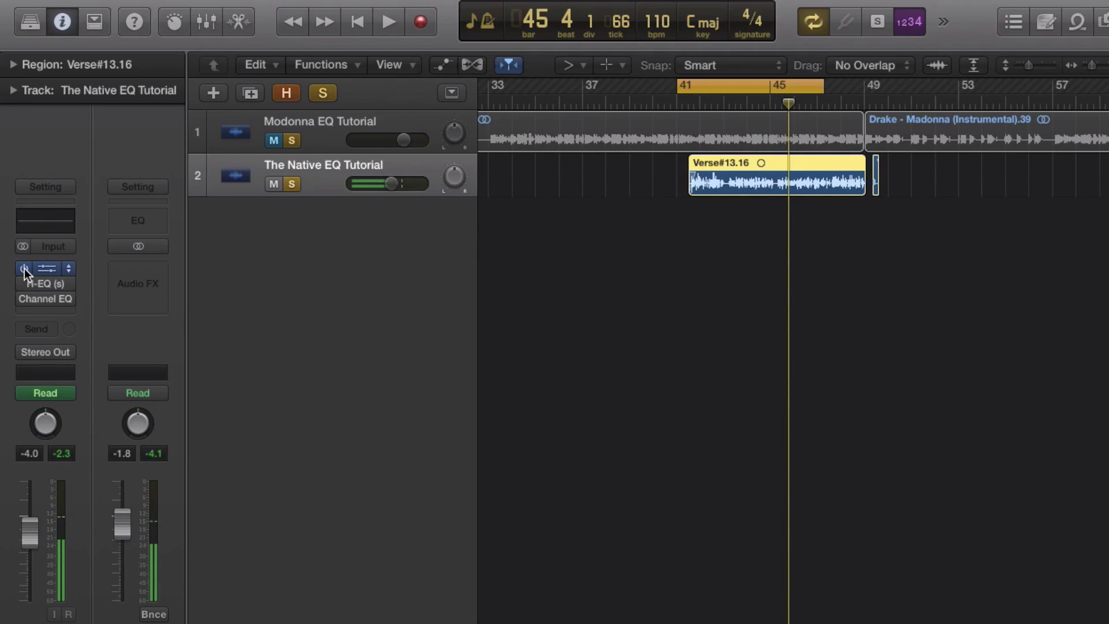